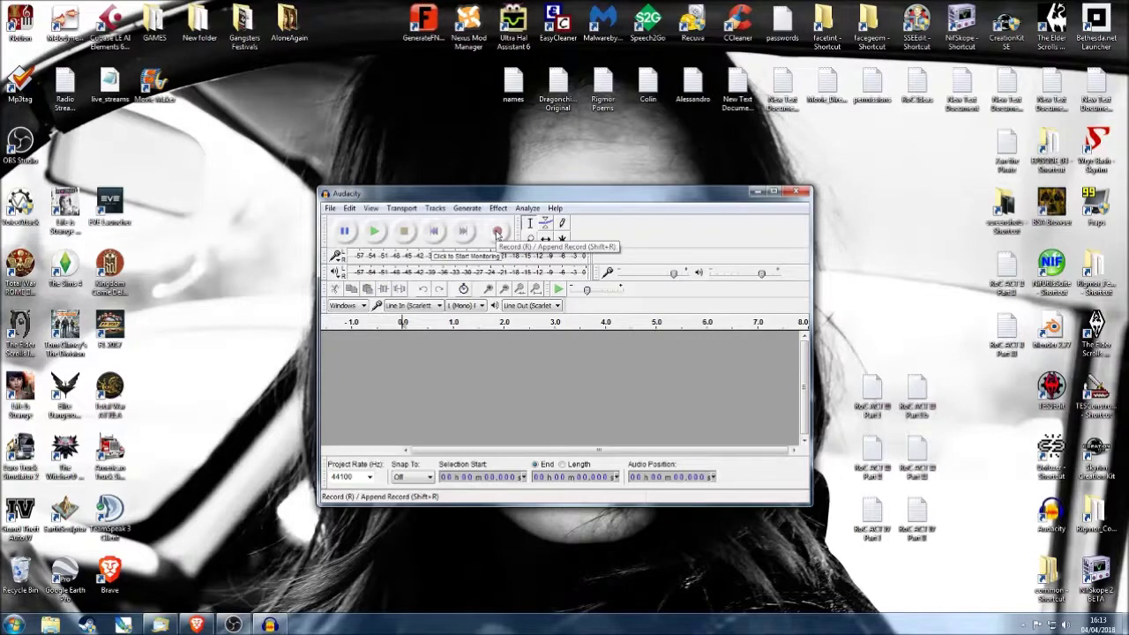
- Record a mono voice track of about 11 seconds, pausing and resuming the recording between phrases
left_click(498, 233)
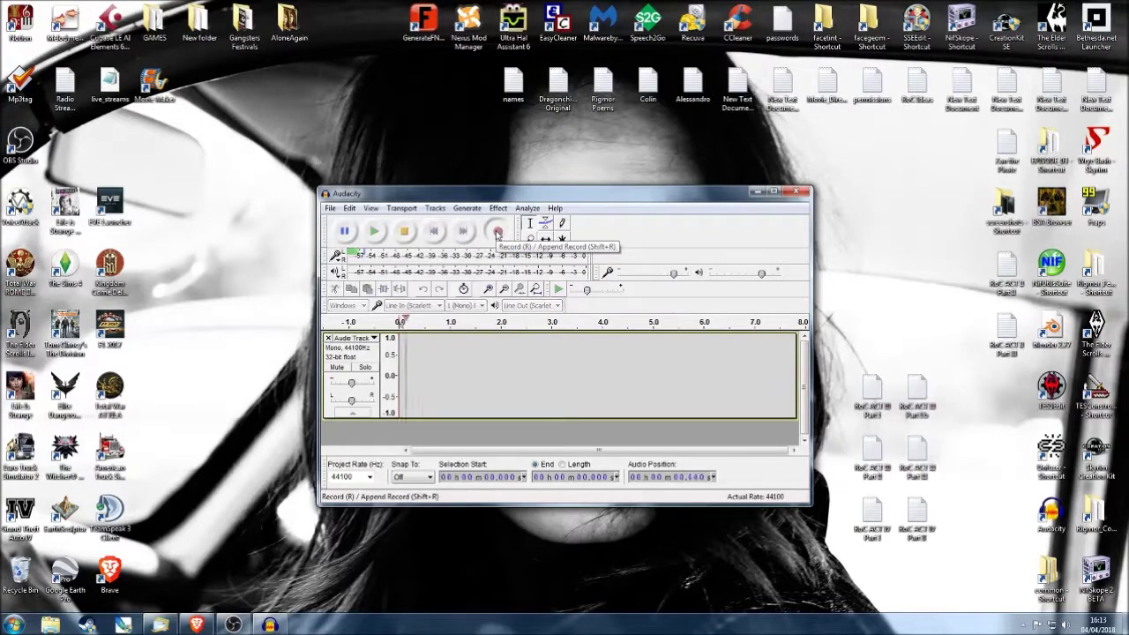
left_click(345, 230)
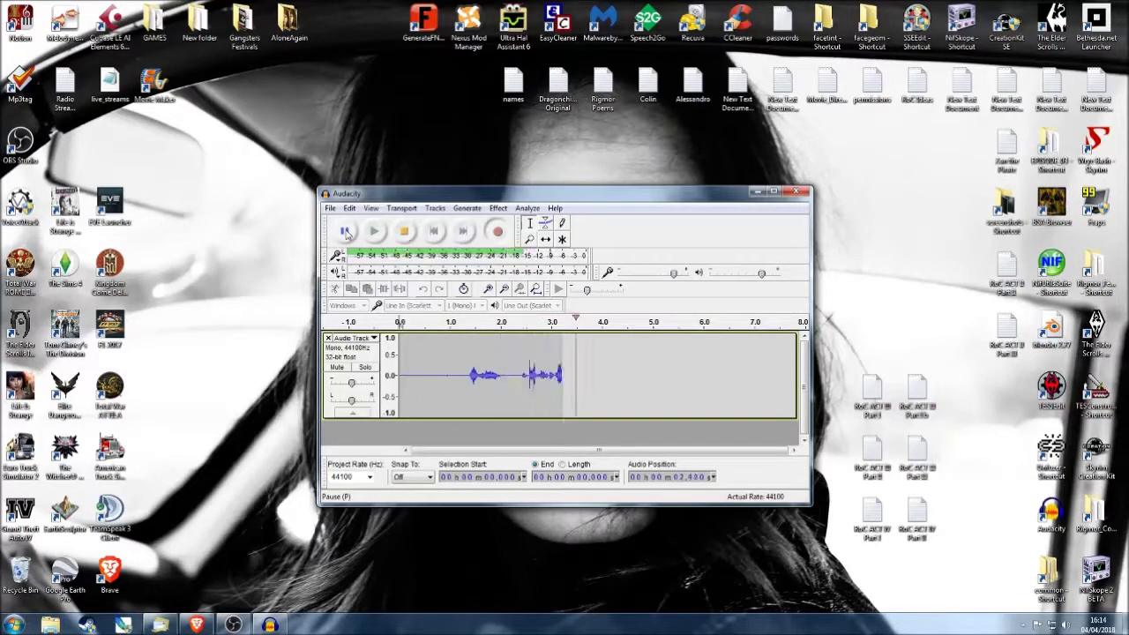
left_click(345, 231)
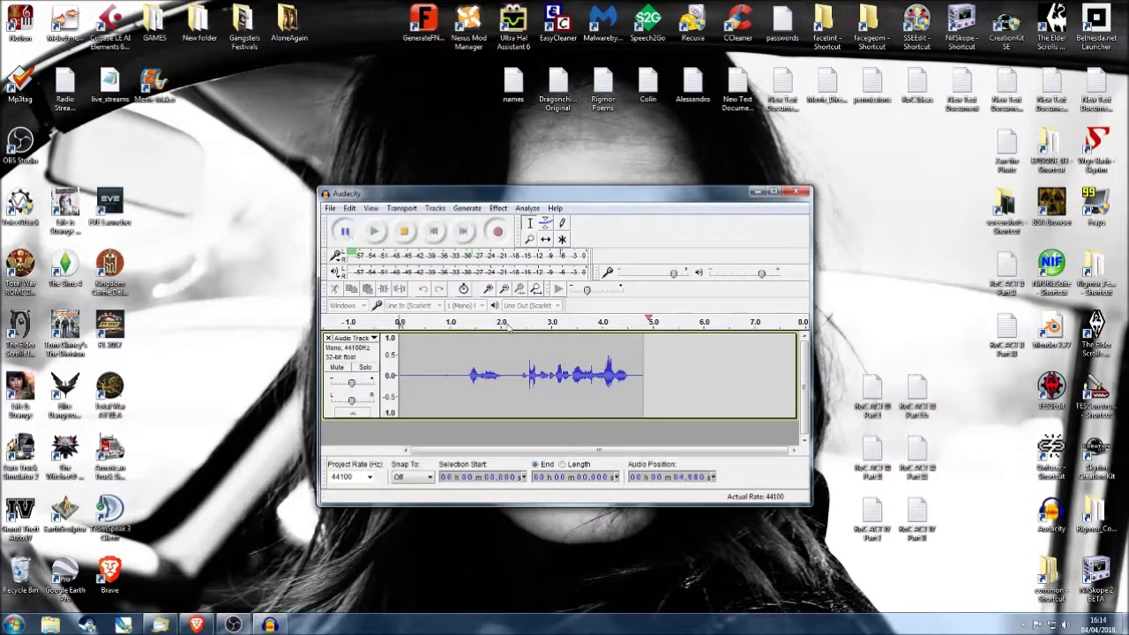
left_click(345, 231)
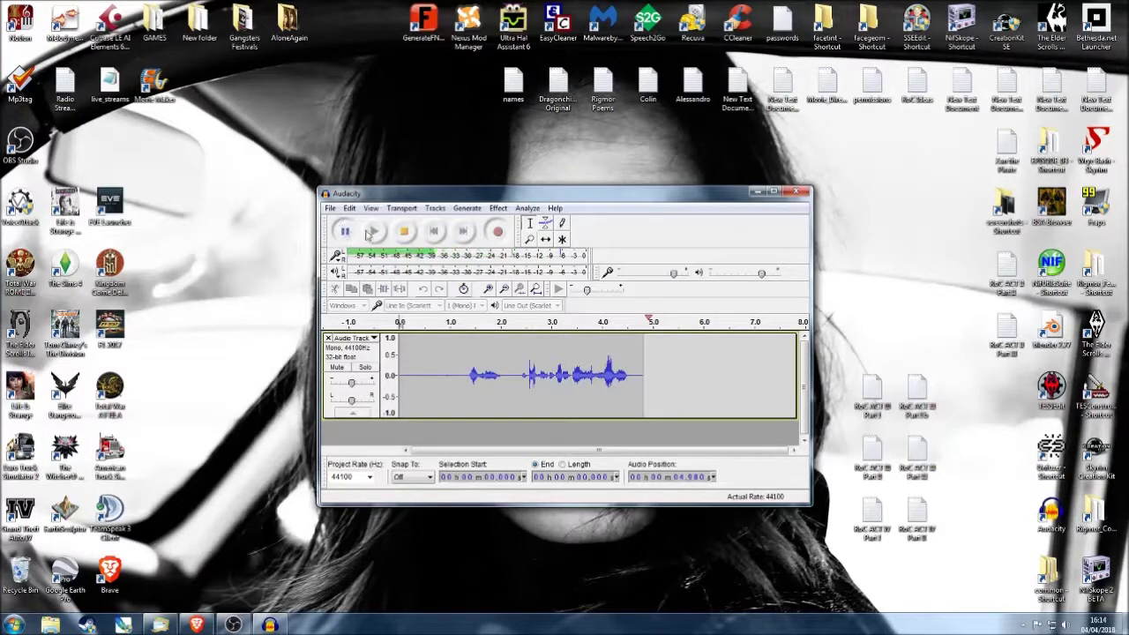
left_click(345, 231)
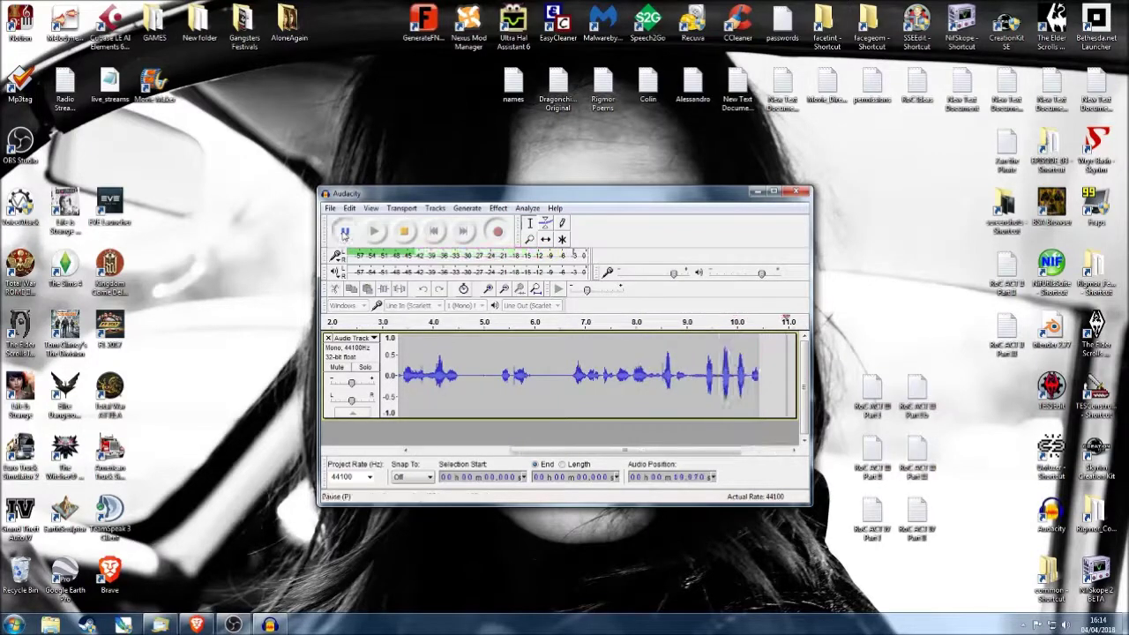
left_click(345, 231)
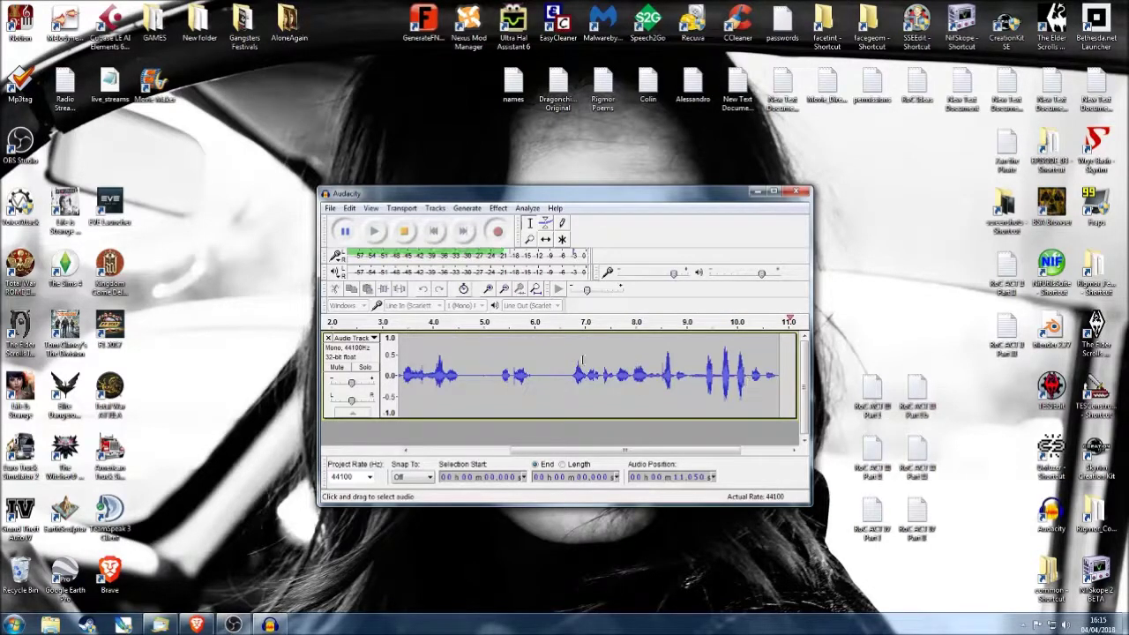
- Widen and reposition the Audacity window to show more of the track, and stop the paused recording
left_click_drag(809, 395, 896, 395)
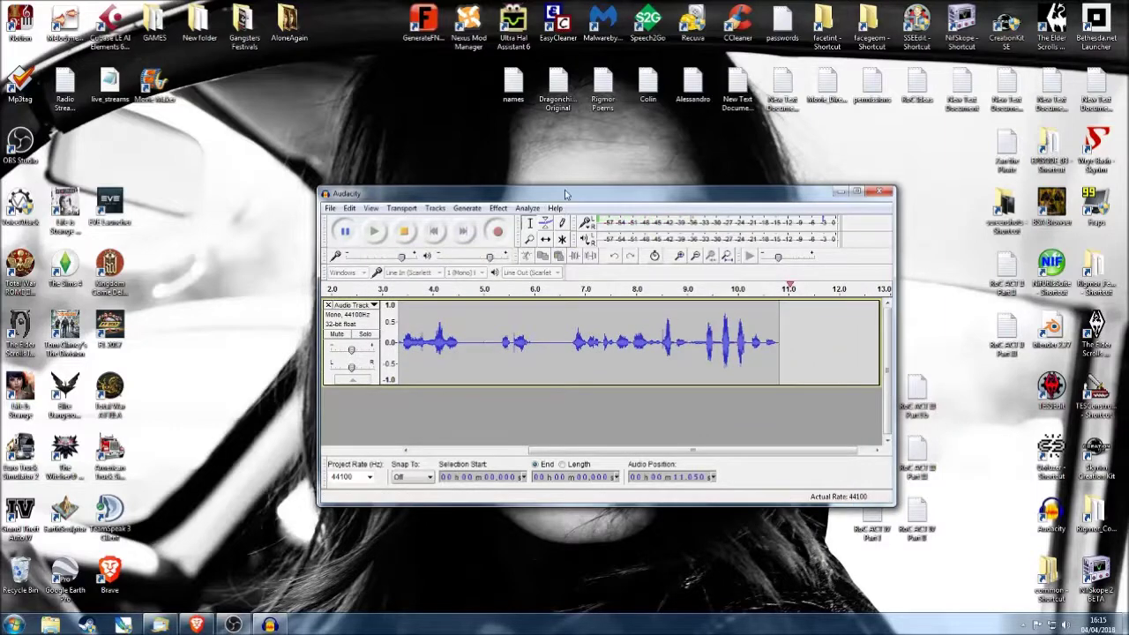
left_click_drag(566, 194, 510, 194)
left_click_drag(441, 388, 441, 383)
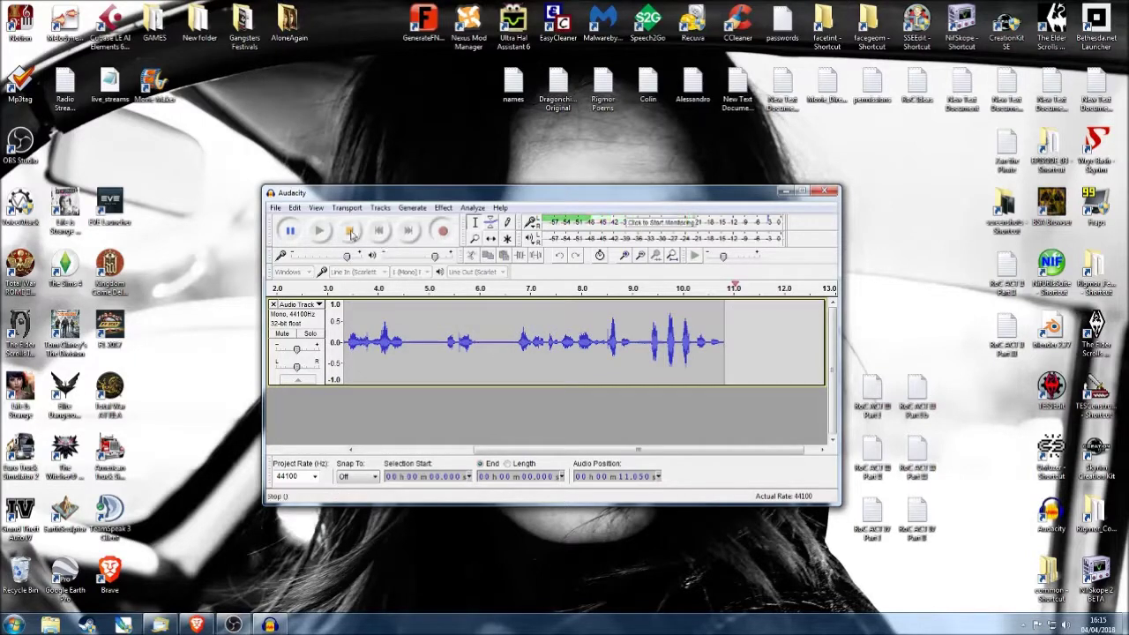
left_click(350, 231)
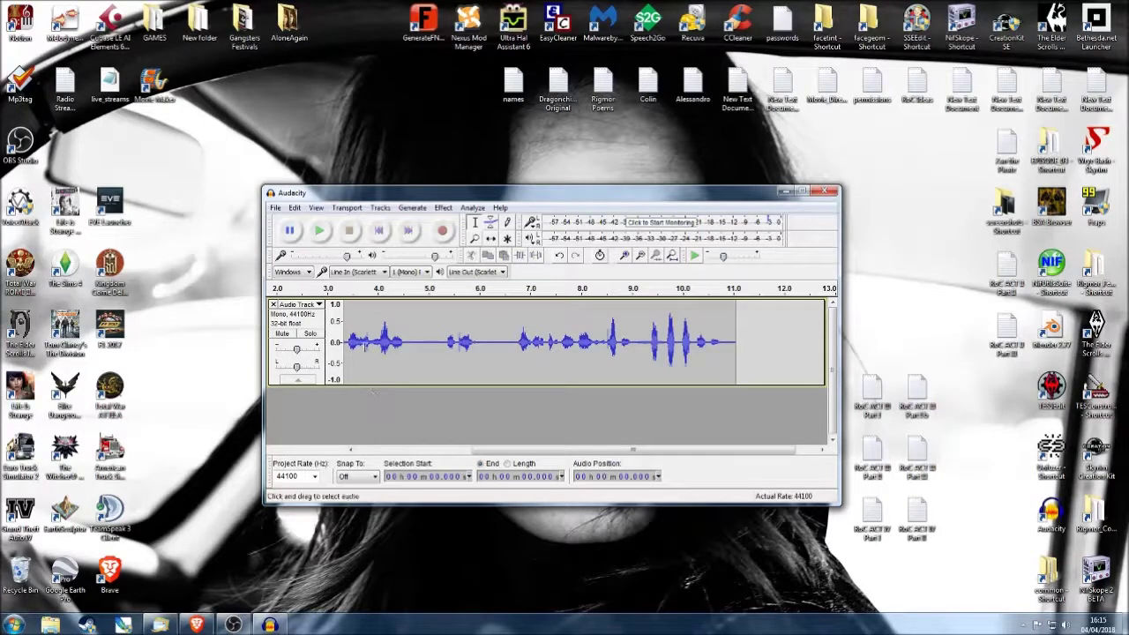
- Examine the recorded waveform at closer zoom with a taller track, and play the recording back
left_click(624, 256)
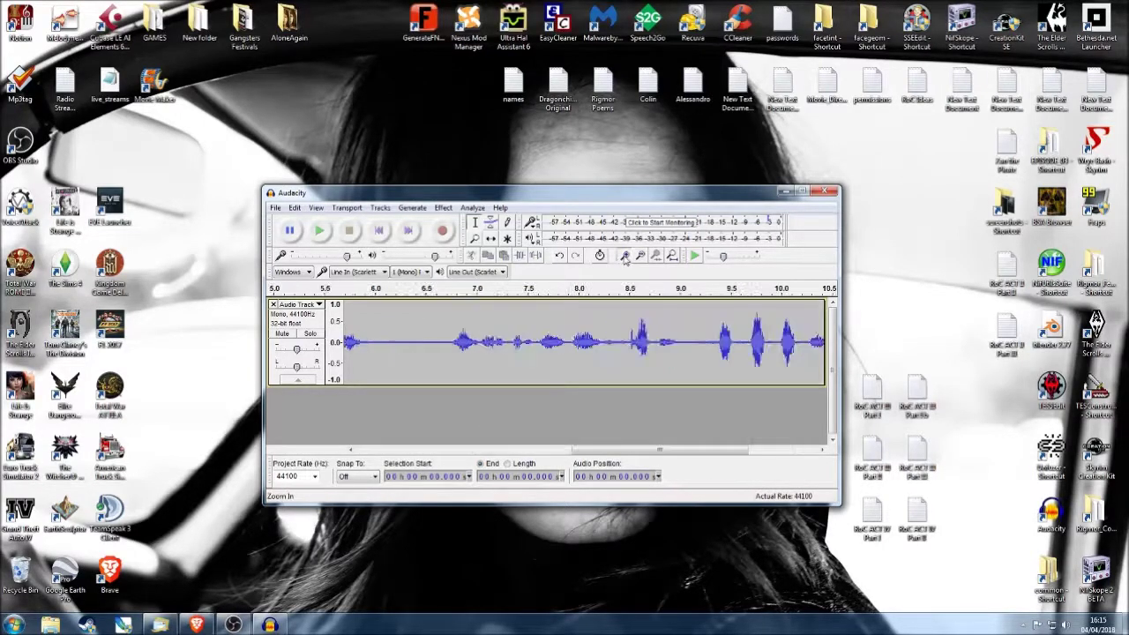
left_click(624, 256)
left_click(623, 256)
left_click_drag(518, 388, 517, 429)
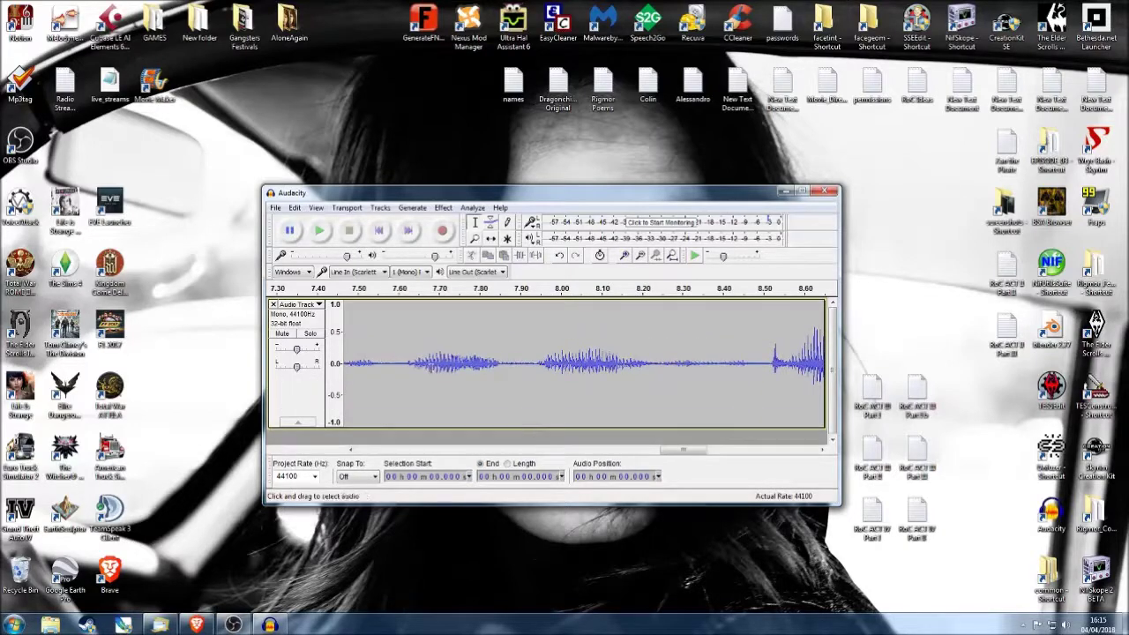
left_click(640, 256)
left_click(641, 256)
left_click(640, 256)
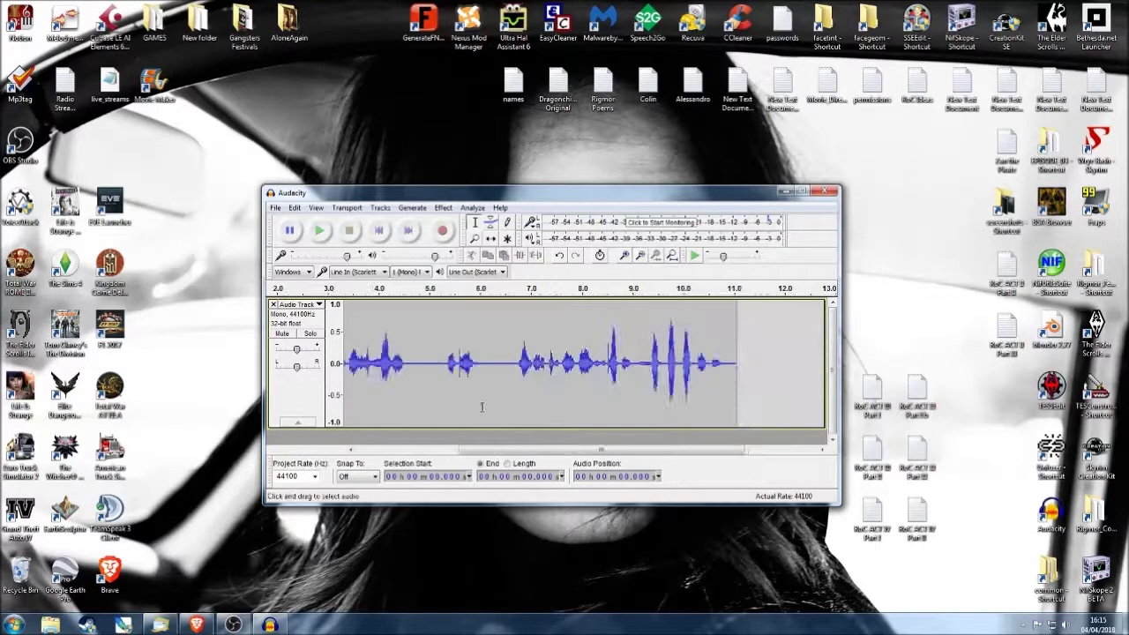
left_click(319, 230)
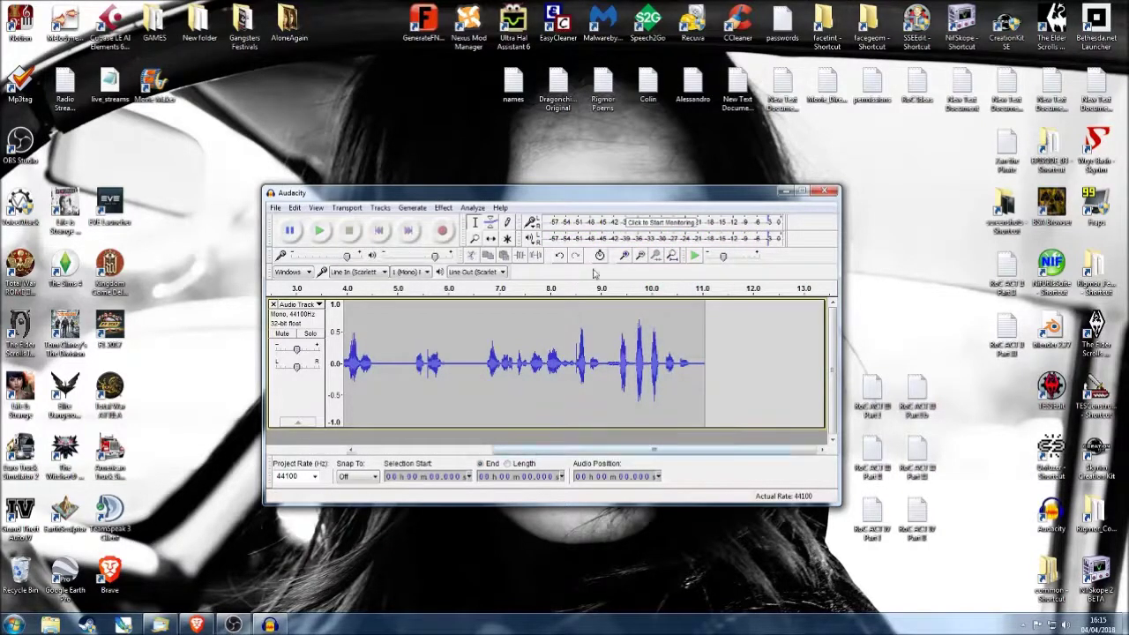
- Delete the silence at the start of the track, from 0 to about 1.09 s
key("ctrl+3")
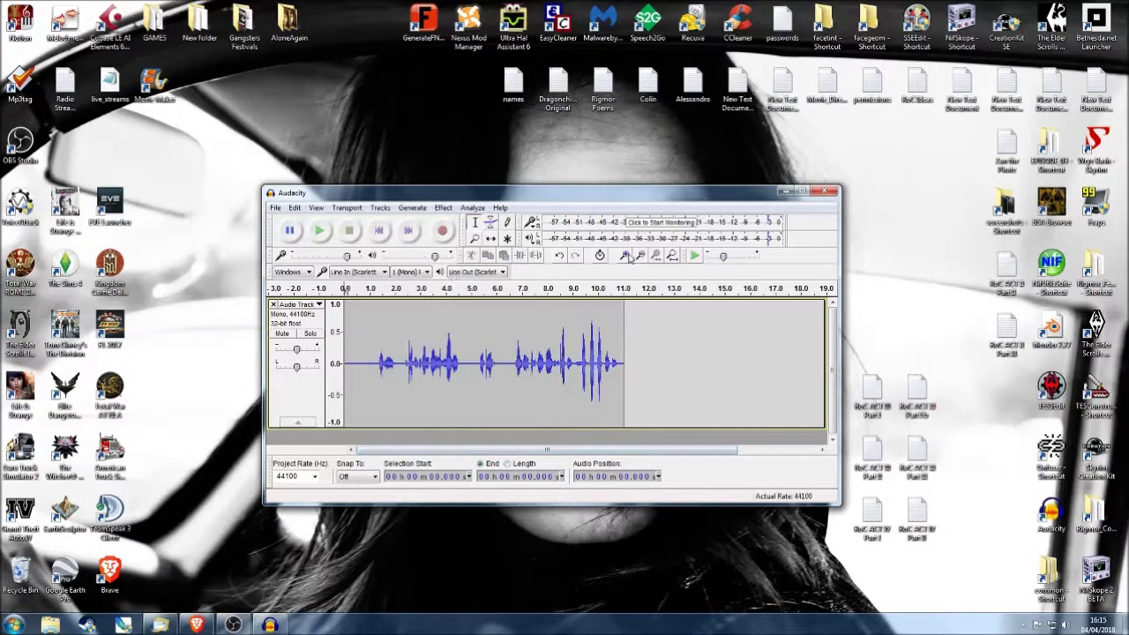
left_click(625, 255)
left_click(625, 255)
left_click_drag(570, 451, 511, 456)
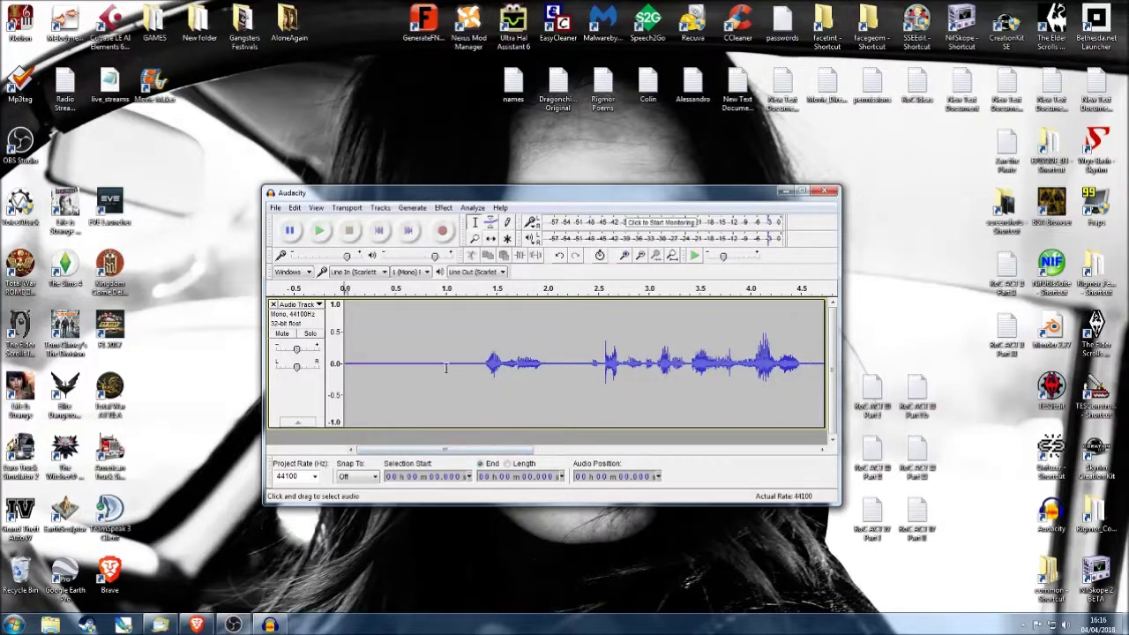
left_click_drag(446, 368, 278, 364)
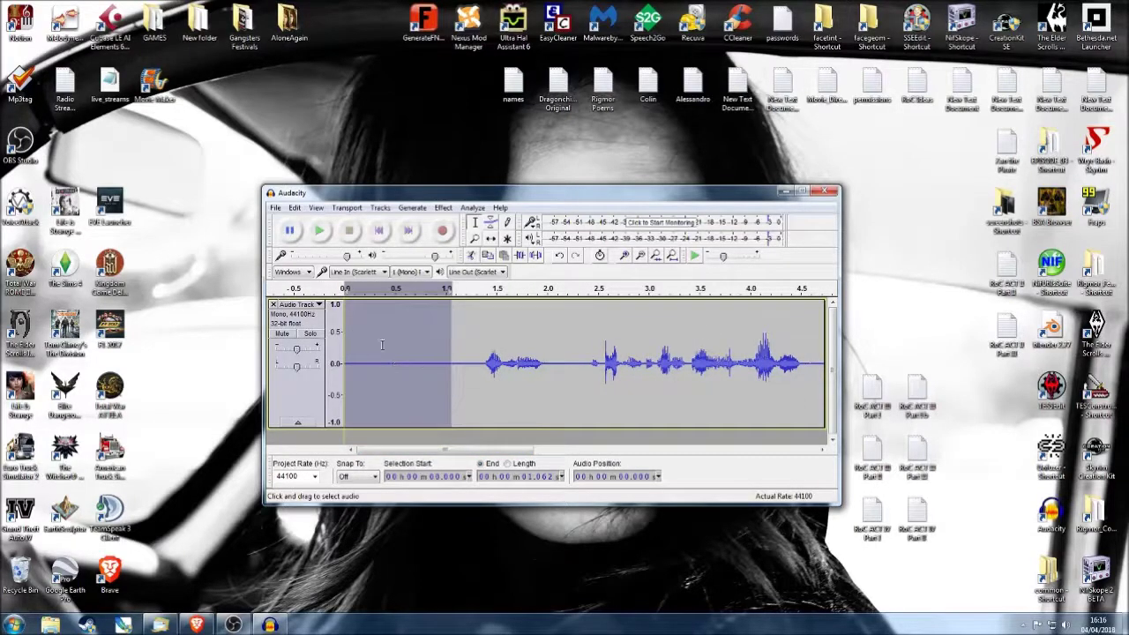
left_click_drag(453, 361, 340, 361)
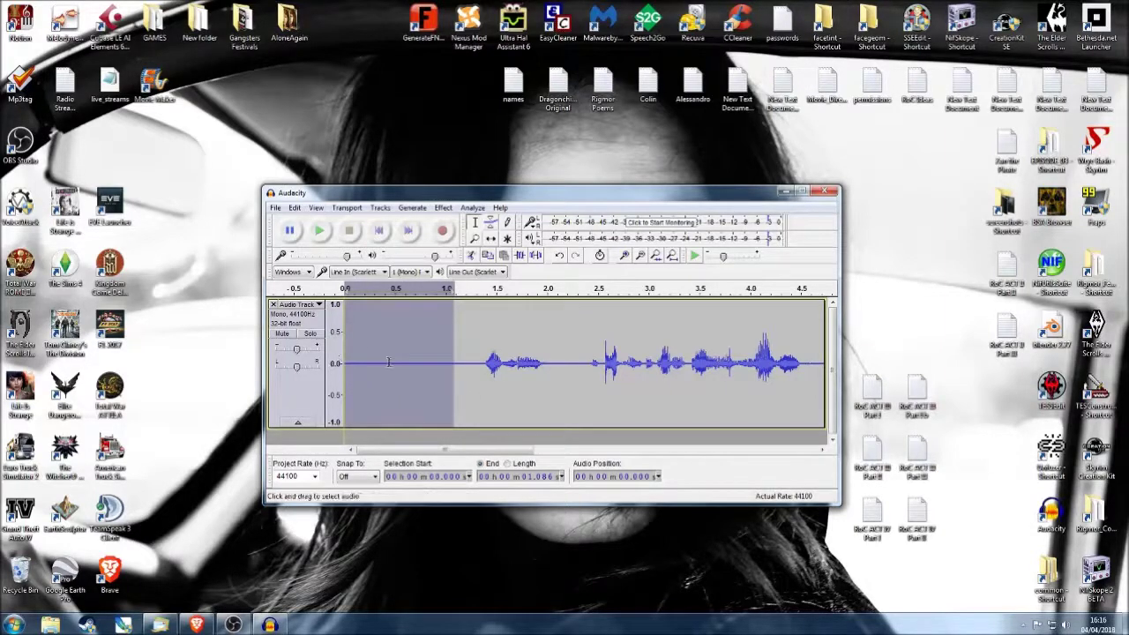
key("Delete")
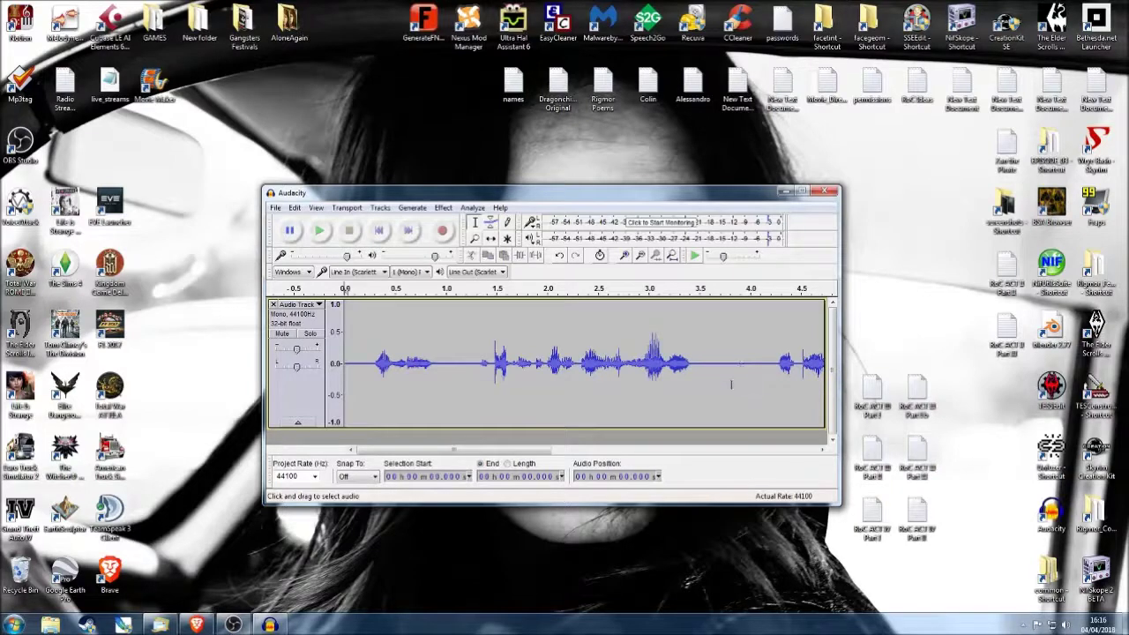
- Reduce the track height and delete short slices of silence at about 0.94 s and 3.81 s
left_click_drag(670, 428, 666, 391)
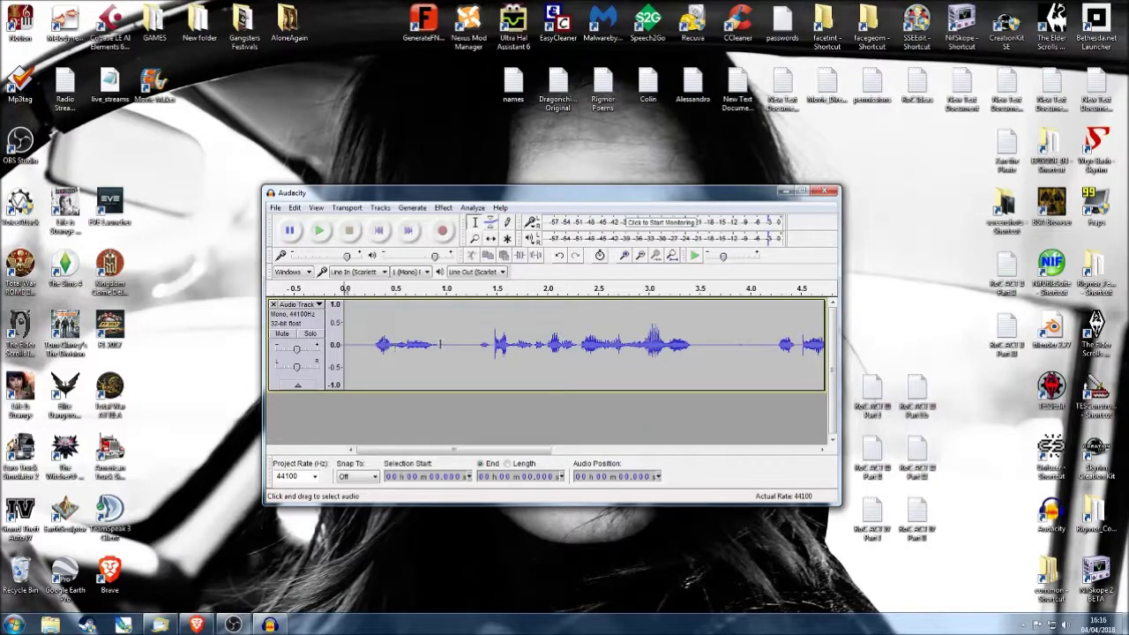
left_click_drag(440, 344, 445, 347)
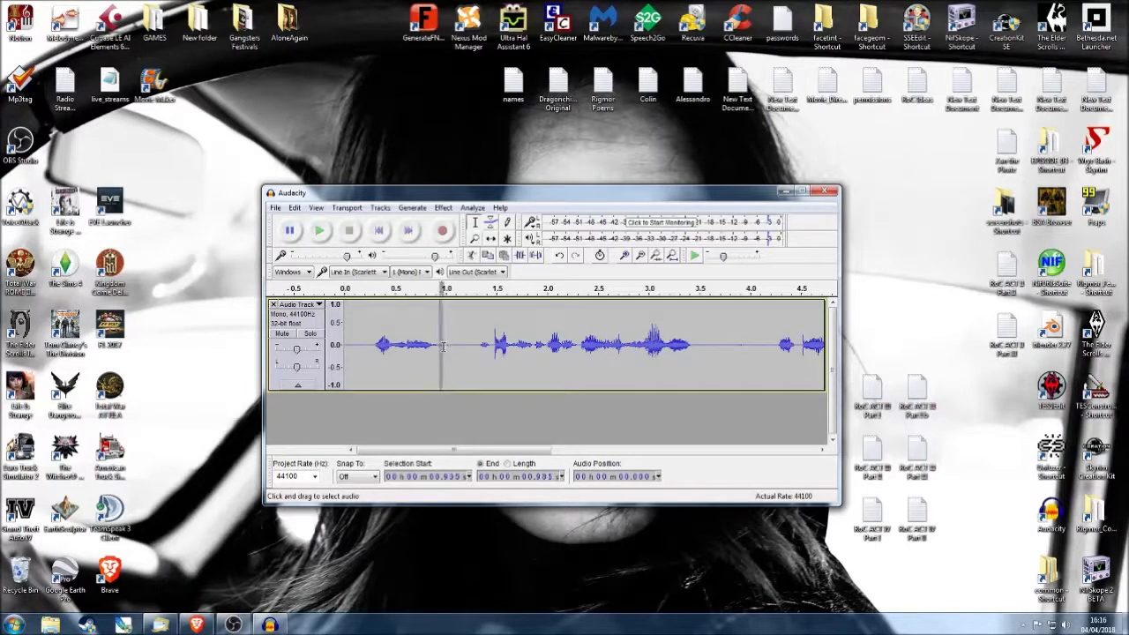
key("Delete")
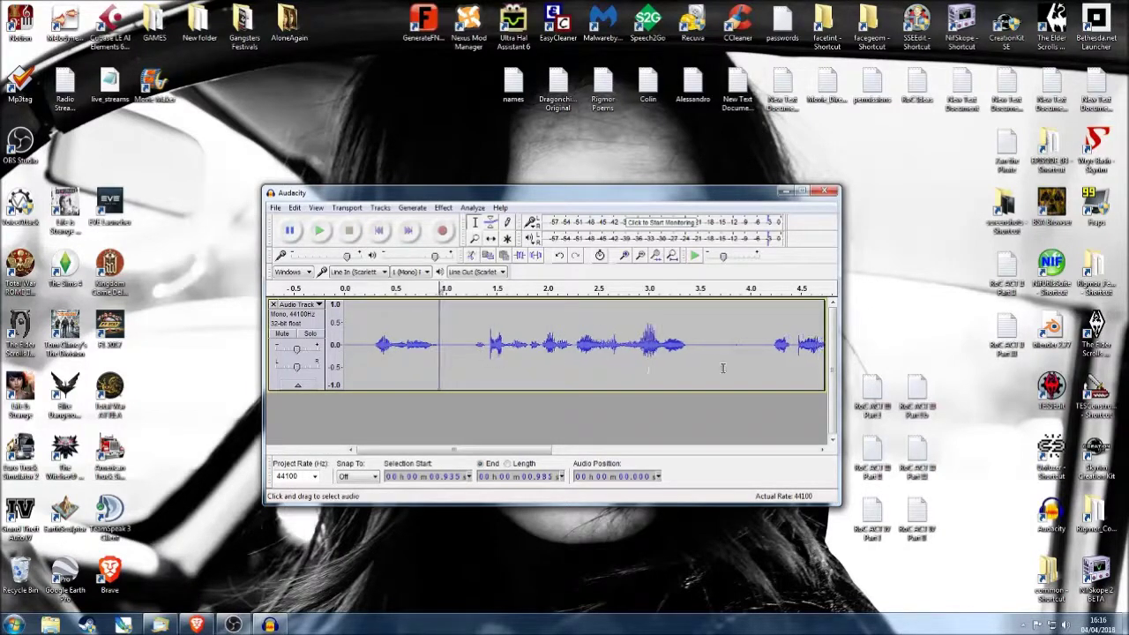
left_click(731, 350)
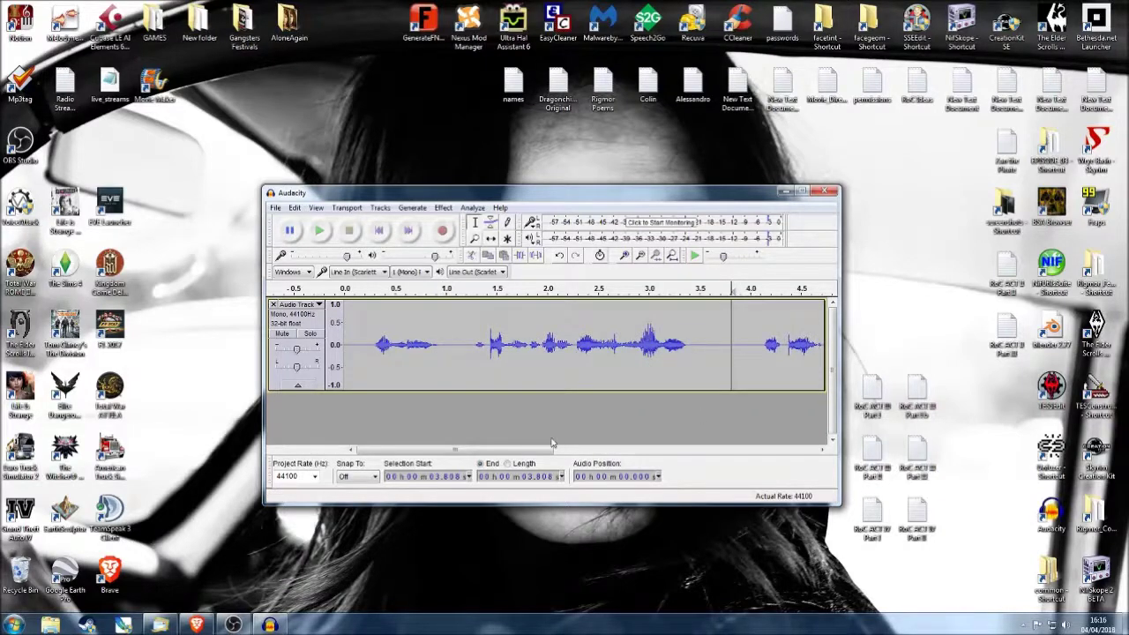
- Play the trimmed recording from the beginning and return the cursor to the start of the track
left_click_drag(542, 452, 518, 452)
left_click(382, 232)
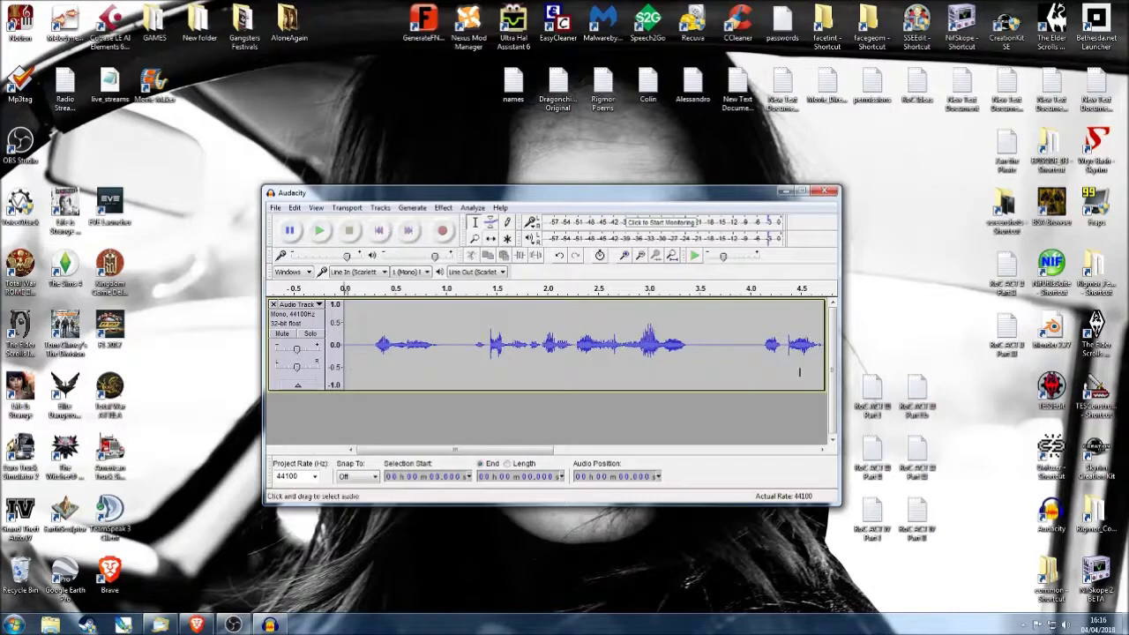
left_click(318, 234)
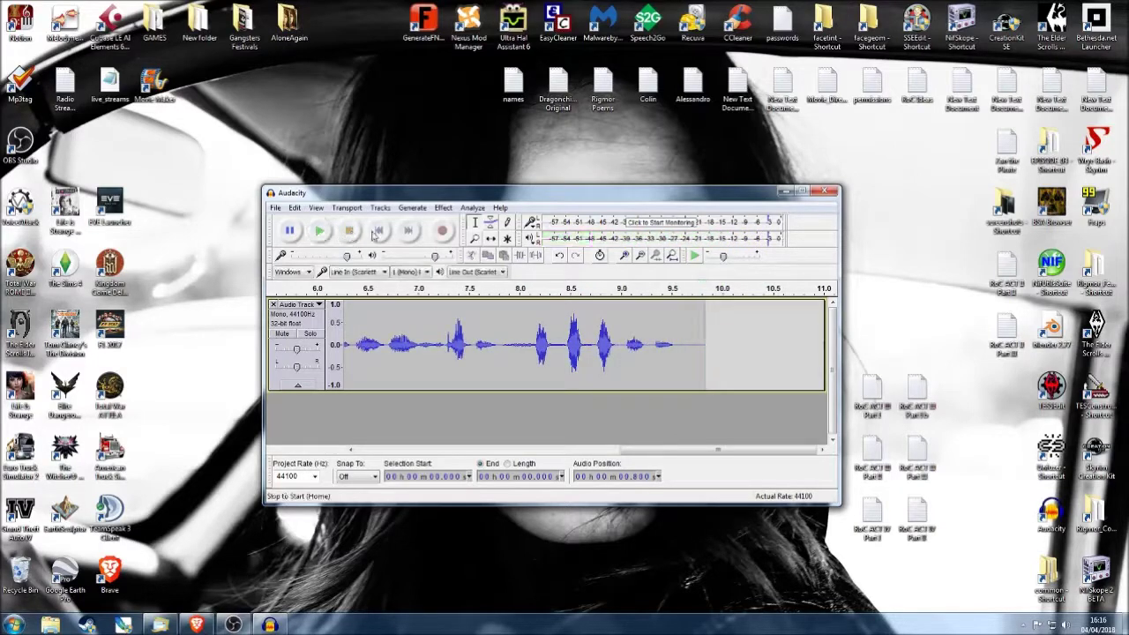
left_click(380, 231)
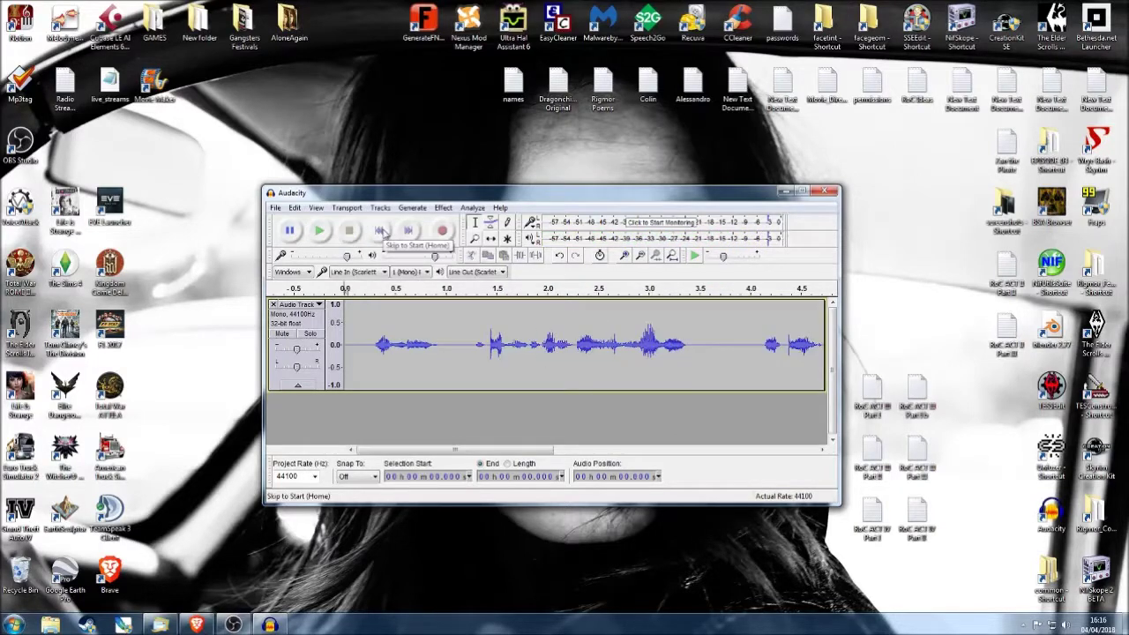
left_click(444, 208)
left_click(493, 42)
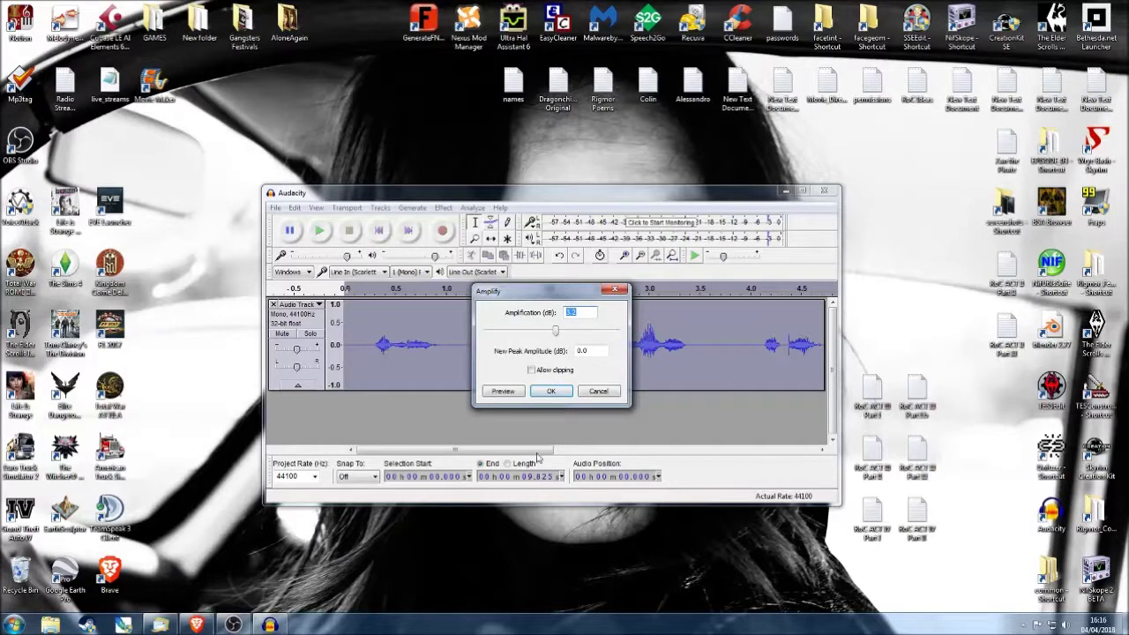
left_click(598, 392)
- Lower the three loud peaks between about 8.14 s and 8.98 s with Amplify at -3.2 dB
left_click_drag(496, 457, 776, 456)
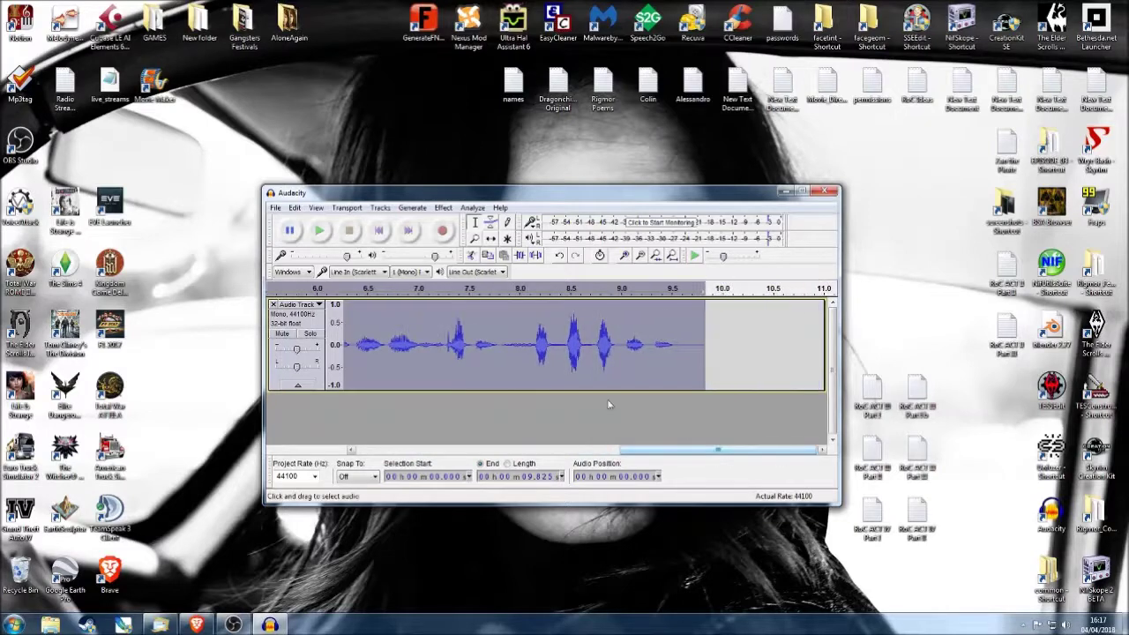
left_click(448, 346)
left_click_drag(534, 347, 618, 348)
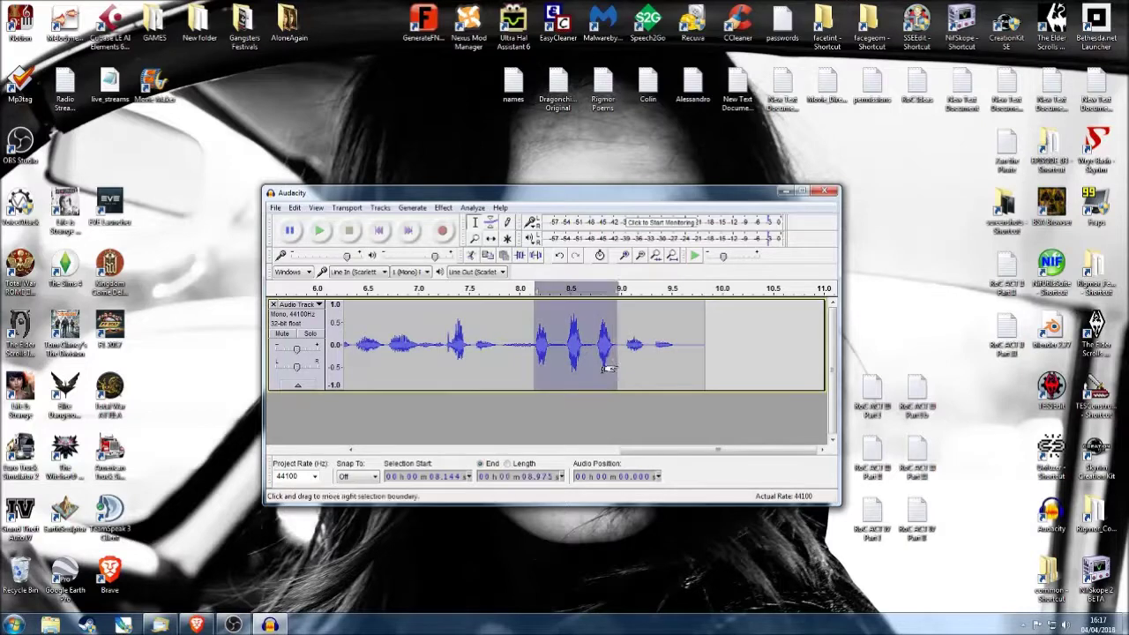
left_click(443, 208)
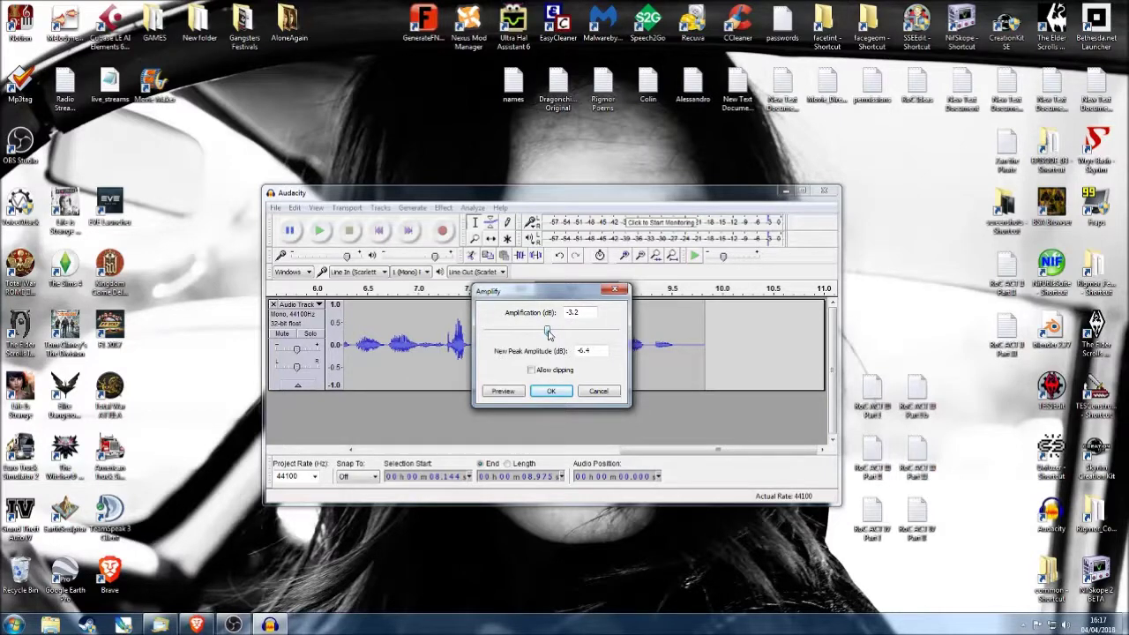
left_click(552, 391)
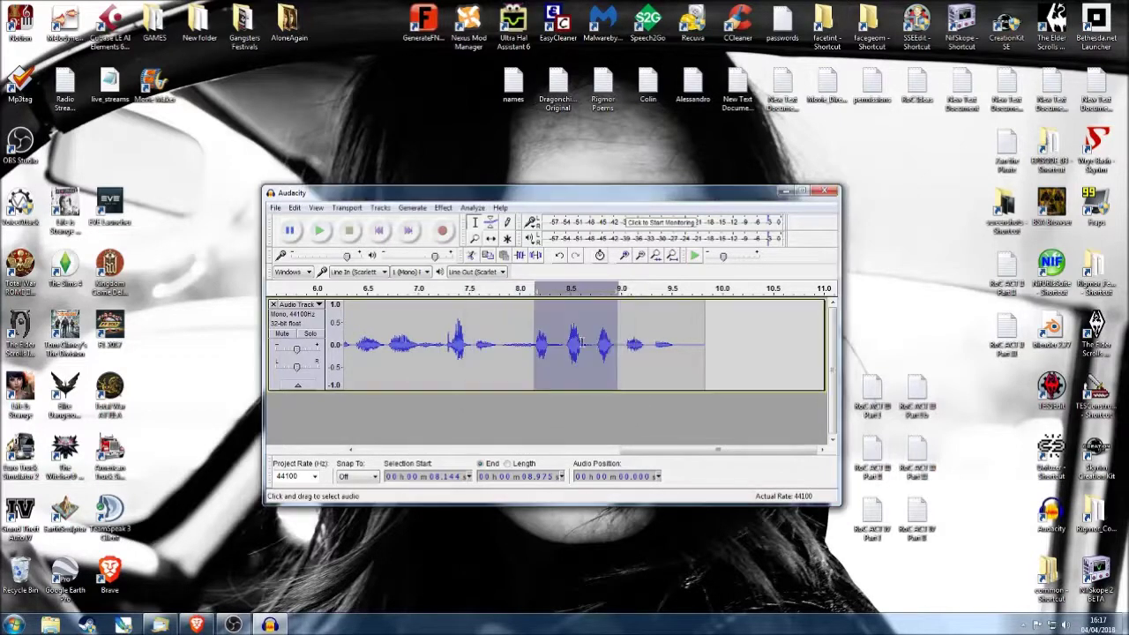
- Lower the loud peak between about 7.29 s and 7.55 s with Amplify at -1.8 dB
left_click_drag(447, 346, 474, 348)
left_click(443, 209)
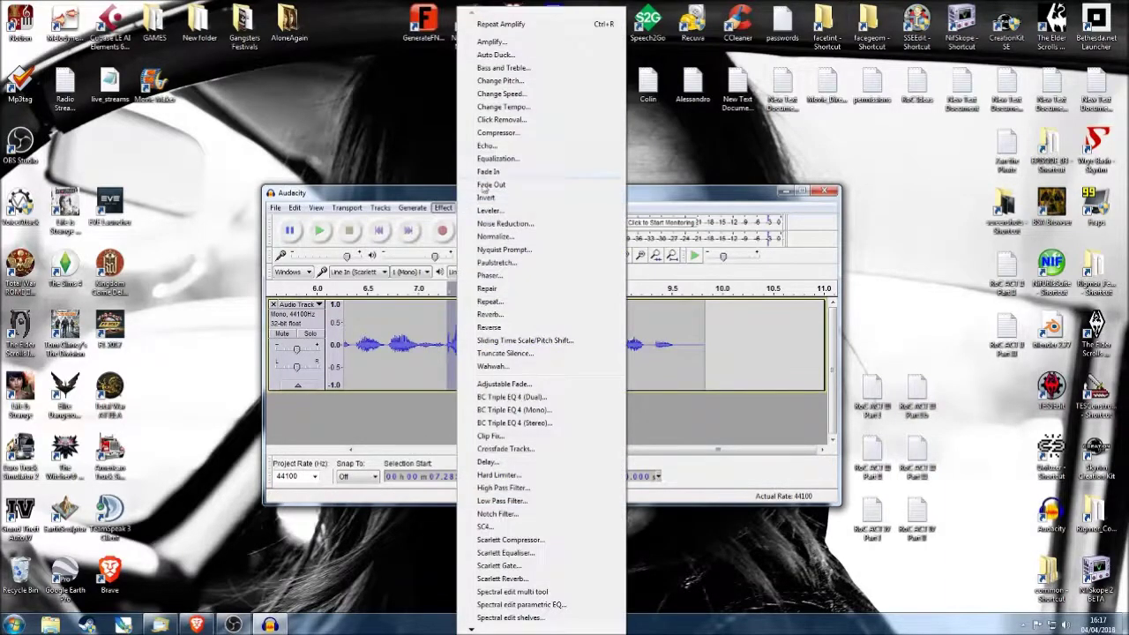
left_click(498, 42)
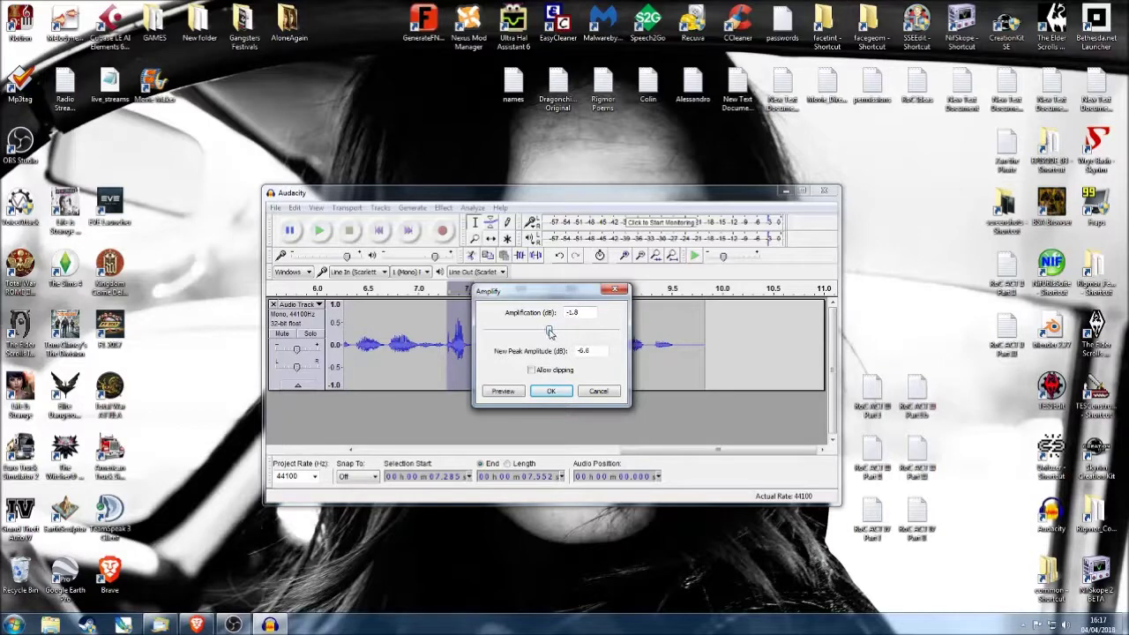
left_click(551, 393)
- Play the track from about 7.85 s to hear the reduced peaks, and stop playback
left_click(504, 345)
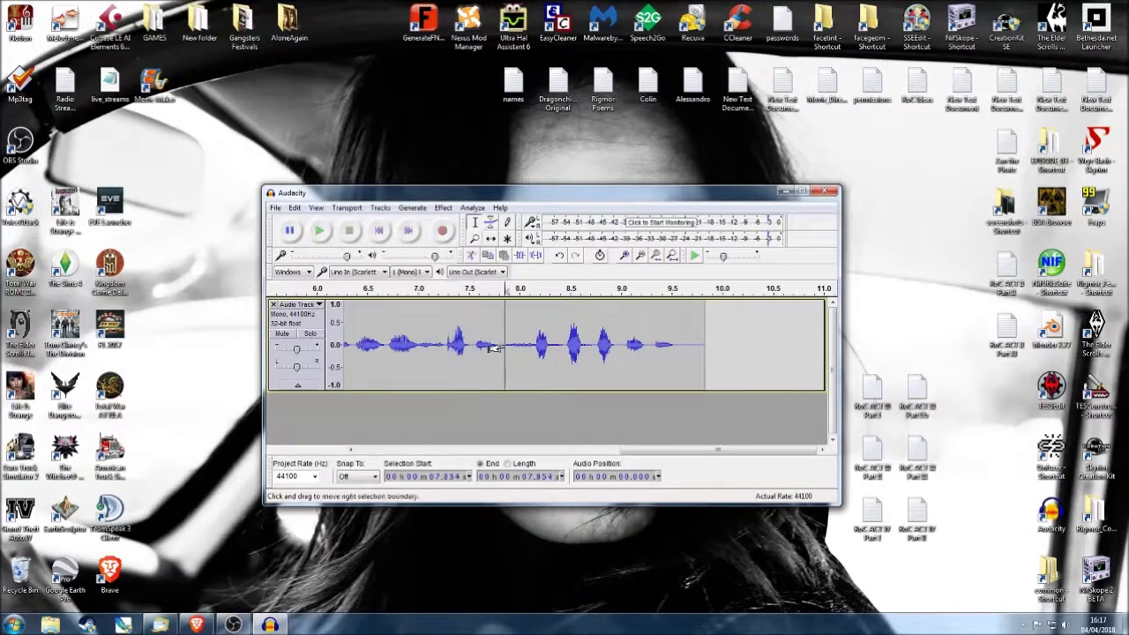
left_click(319, 230)
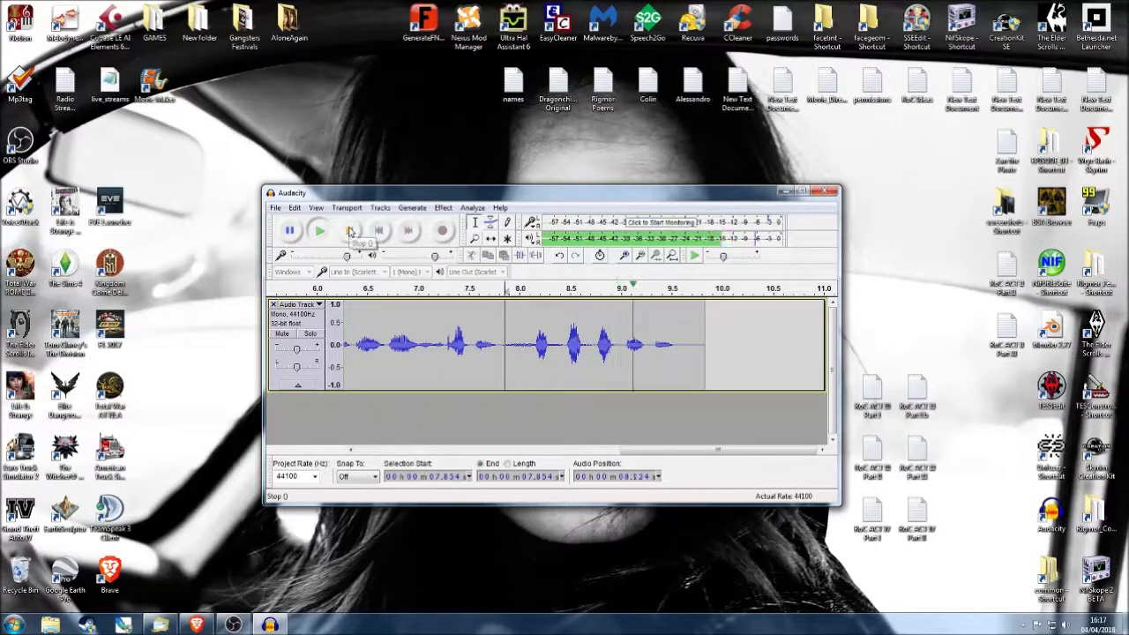
left_click(351, 231)
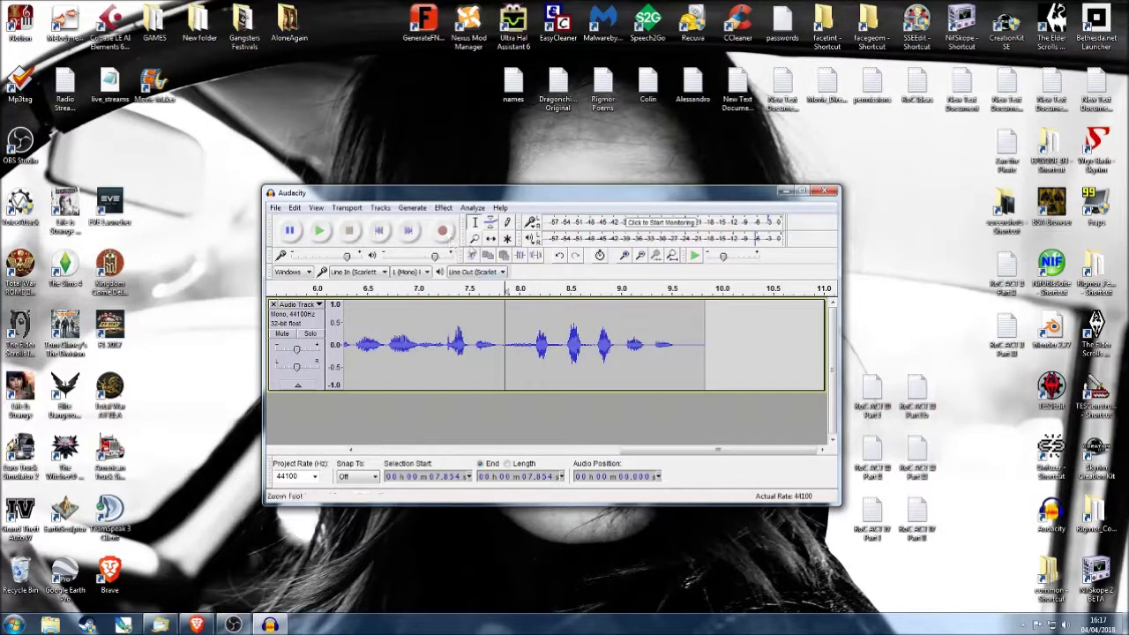
- Amplify the whole track by 6 dB
left_click(378, 230)
left_click(448, 208)
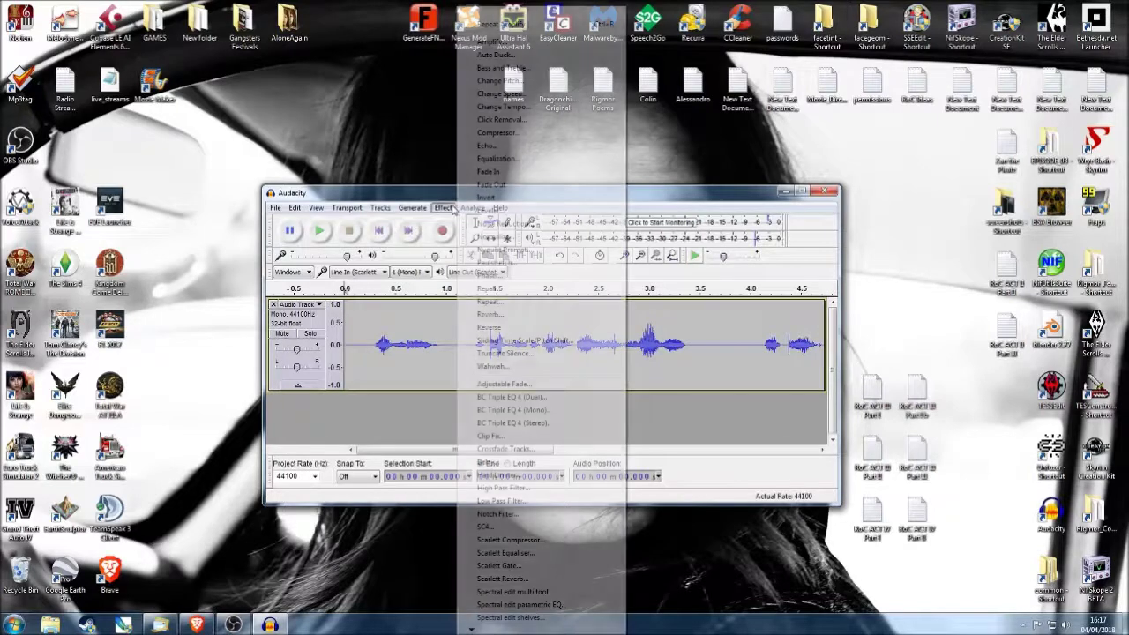
left_click(491, 43)
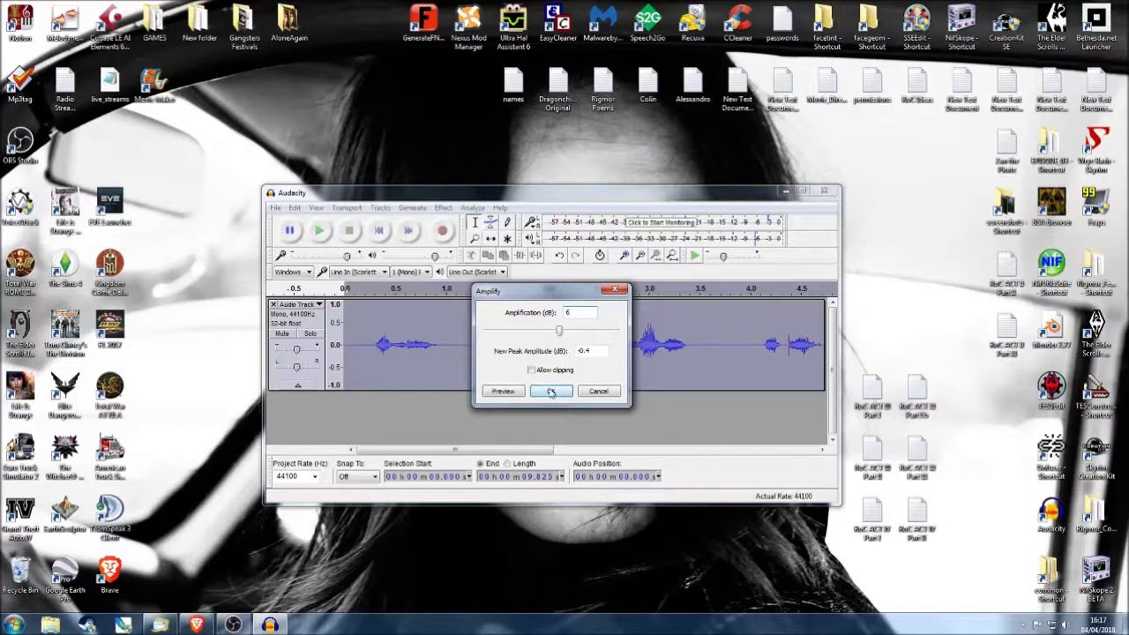
left_click(551, 391)
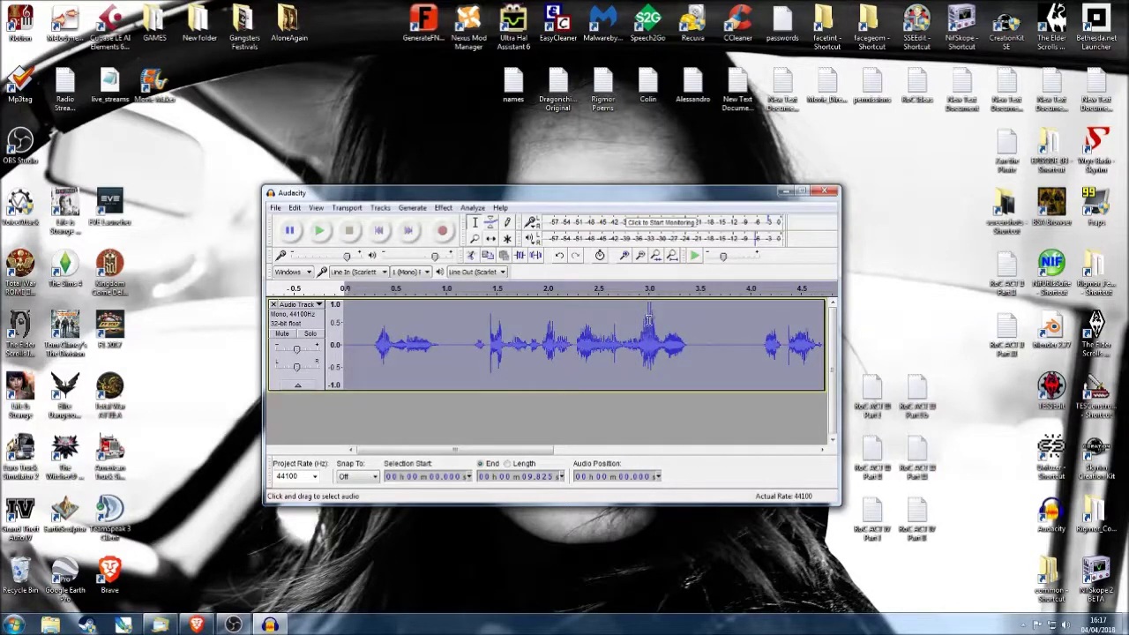
- Play the amplified track, and lower the loud passage between about 2.74 s and 3.44 s with Amplify
left_click(319, 231)
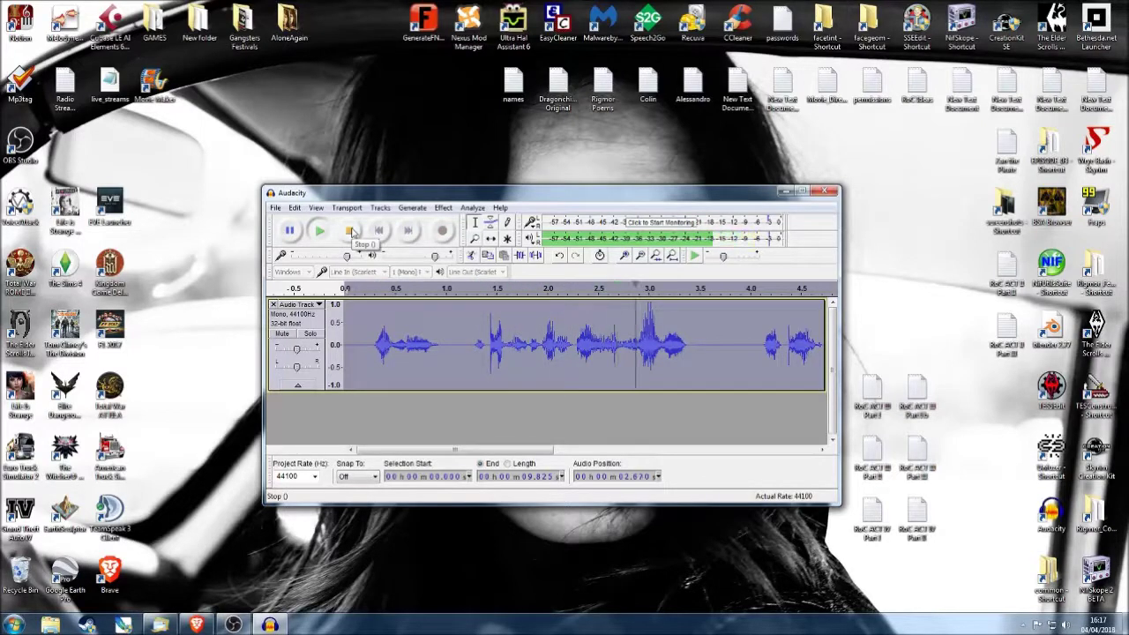
left_click(349, 230)
left_click_drag(694, 349, 622, 349)
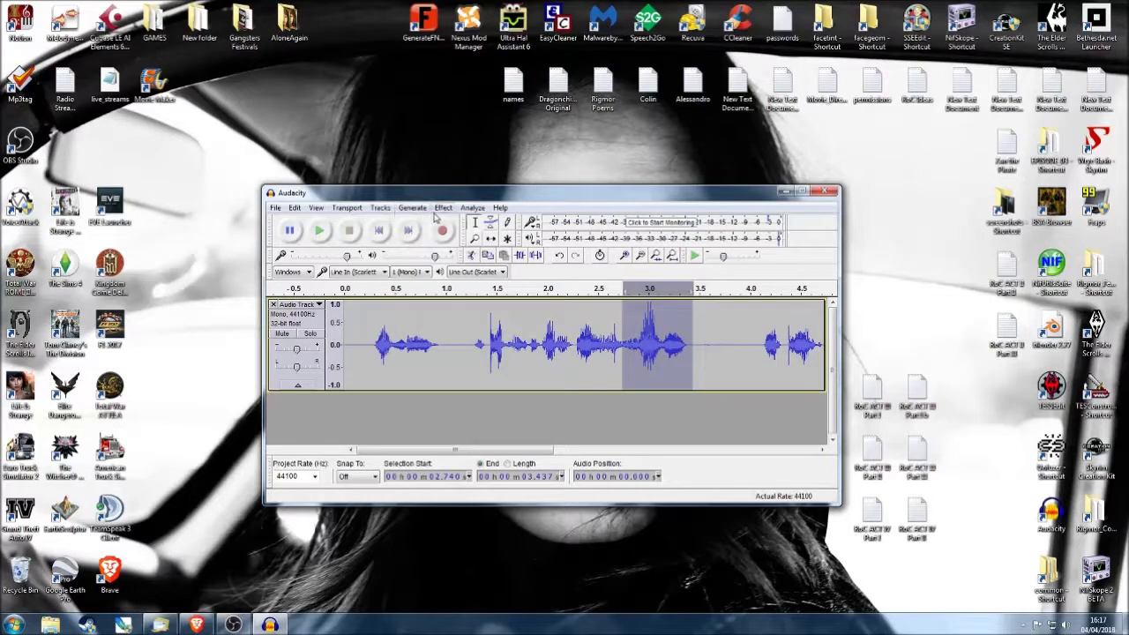
left_click(443, 208)
left_click(477, 49)
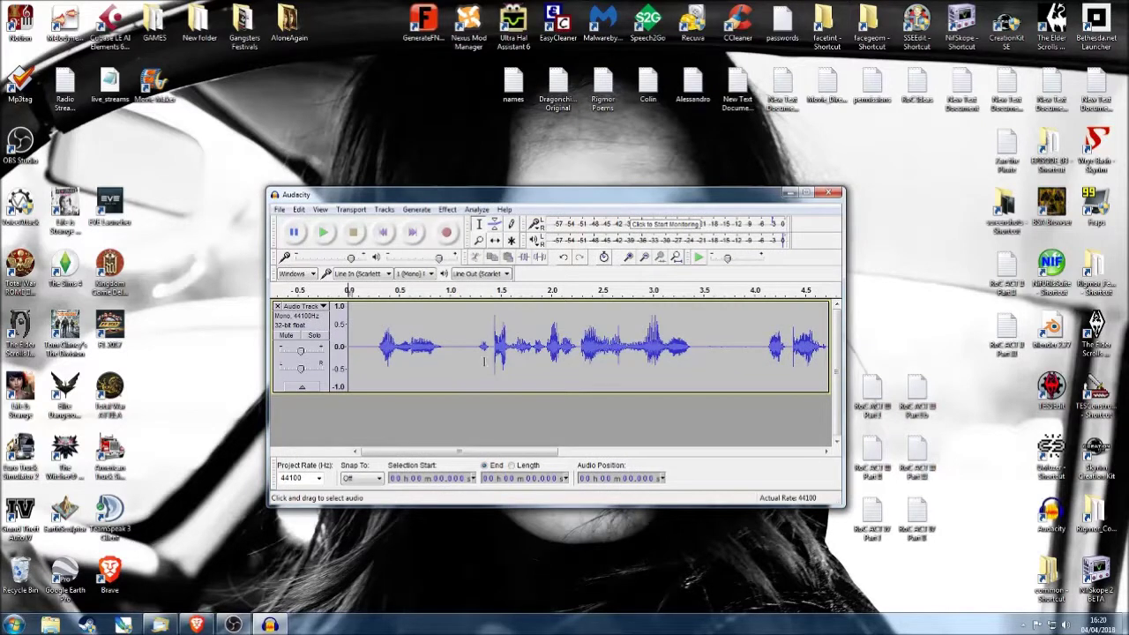
- Amplify the whole track by 0.4 dB with clipping allowed, and play its opening
left_click(447, 209)
left_click(495, 42)
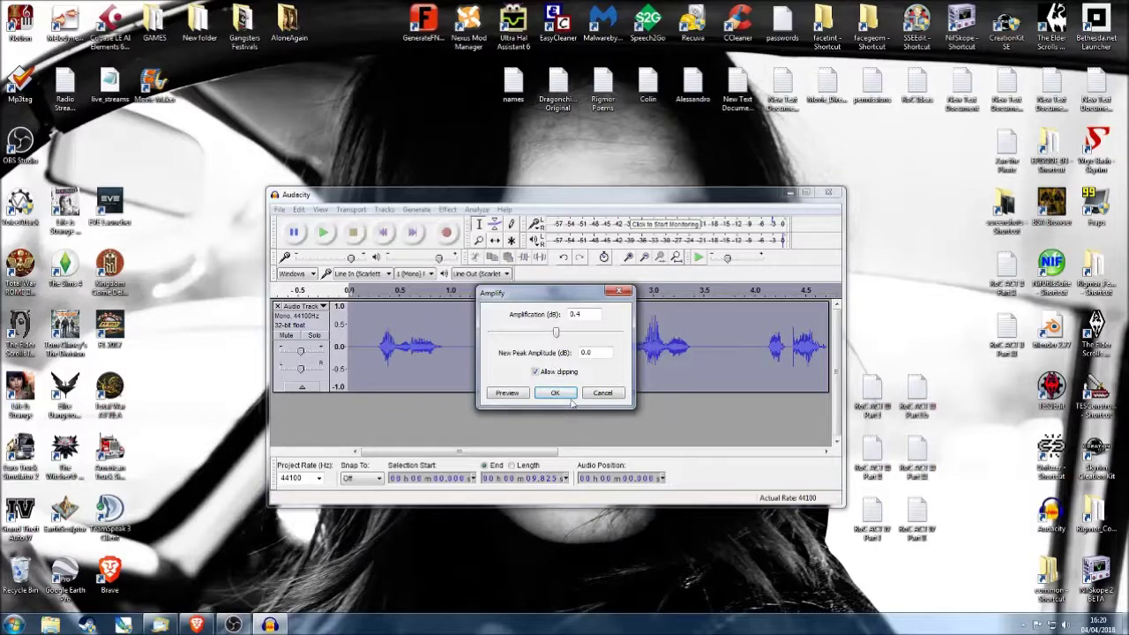
left_click(571, 398)
left_click(324, 232)
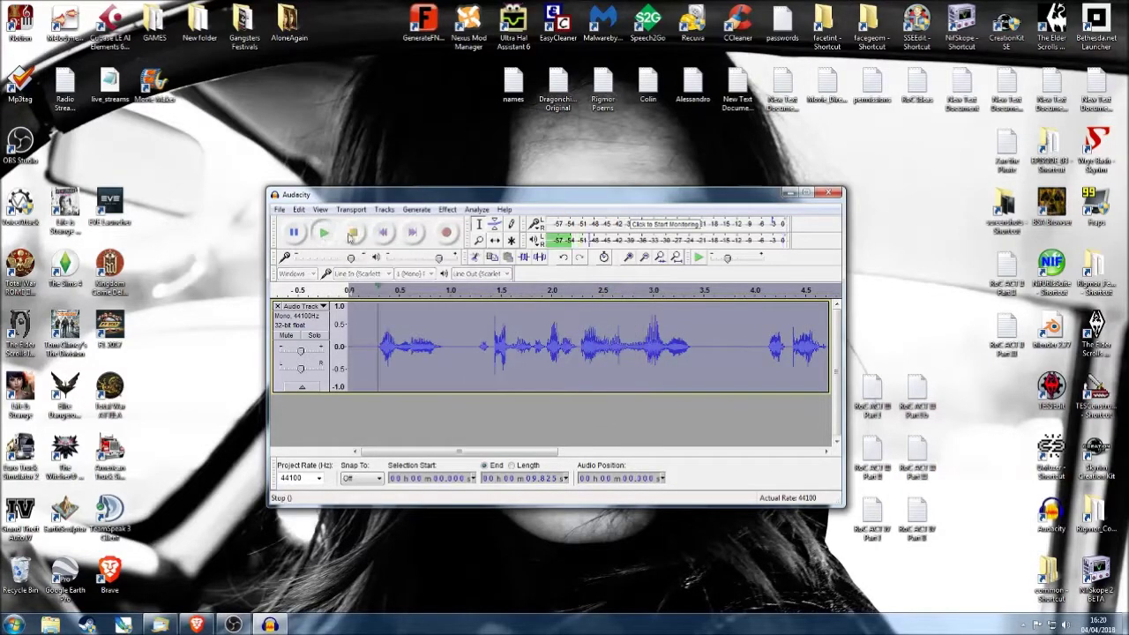
left_click(353, 234)
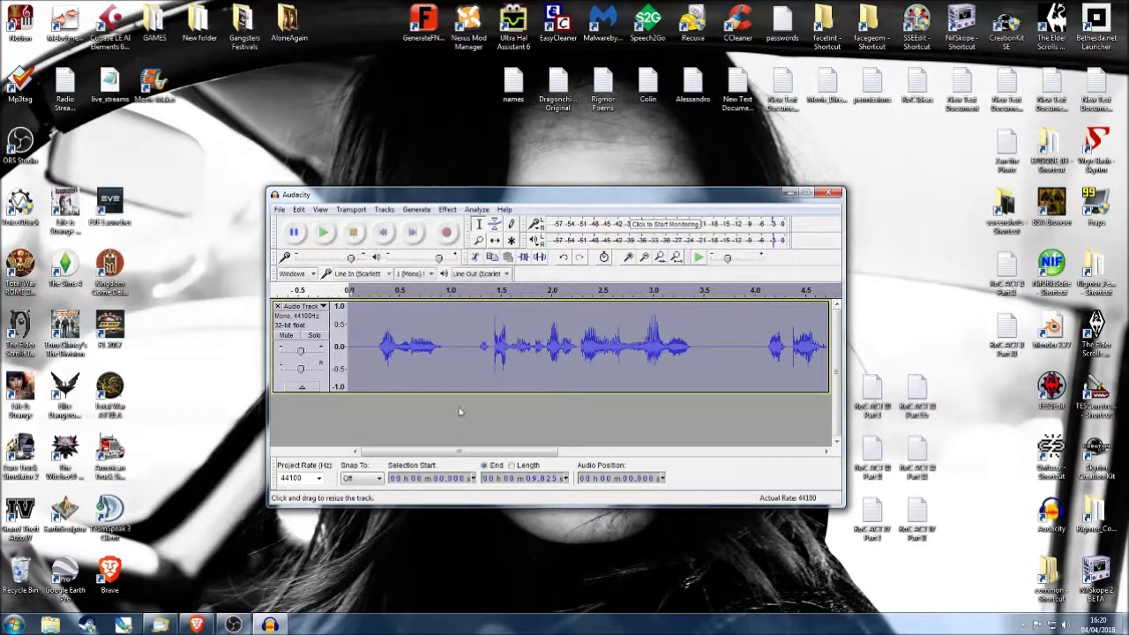
- Play the silent gap between about 3.43 s and 4.04 s and capture it as the Noise Reduction profile
left_click(450, 210)
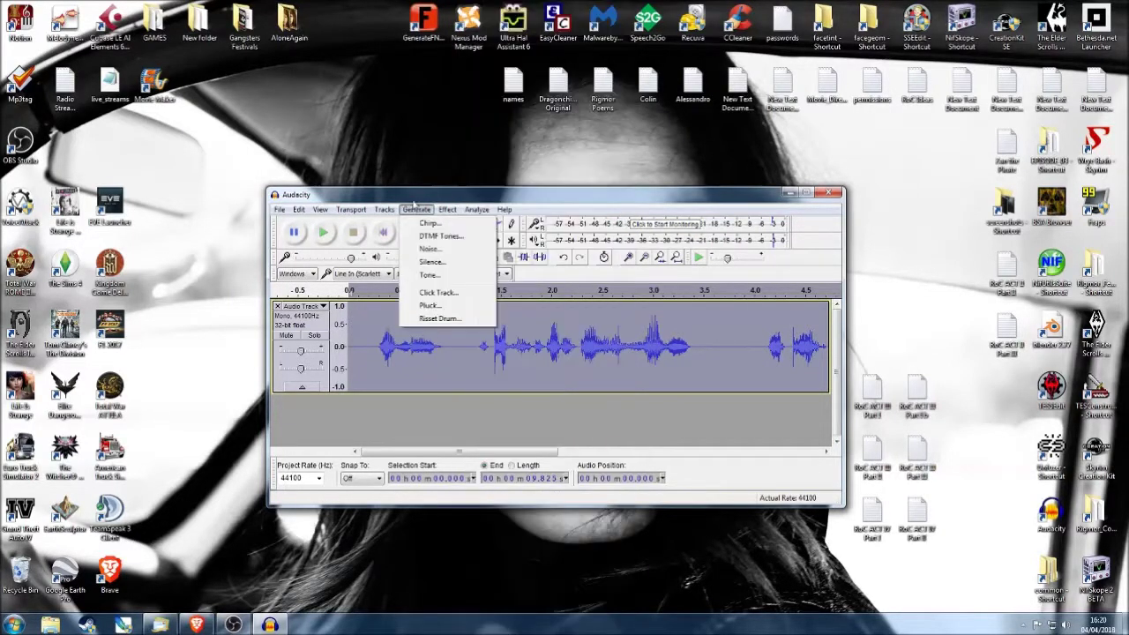
left_click(440, 385)
left_click(451, 350)
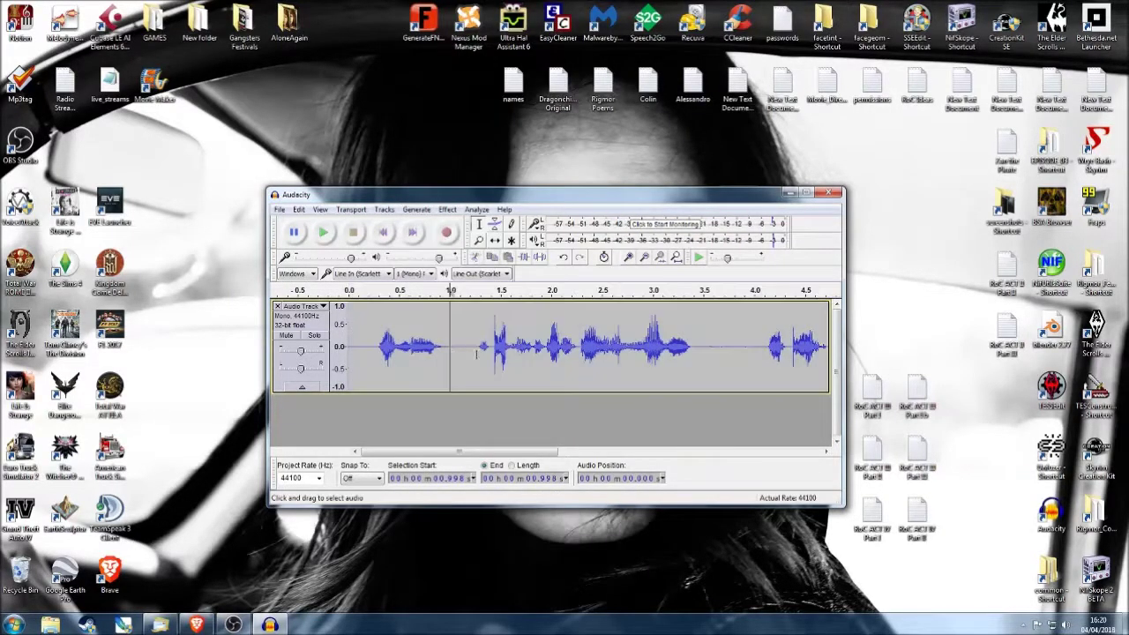
left_click_drag(695, 351, 757, 351)
left_click(324, 234)
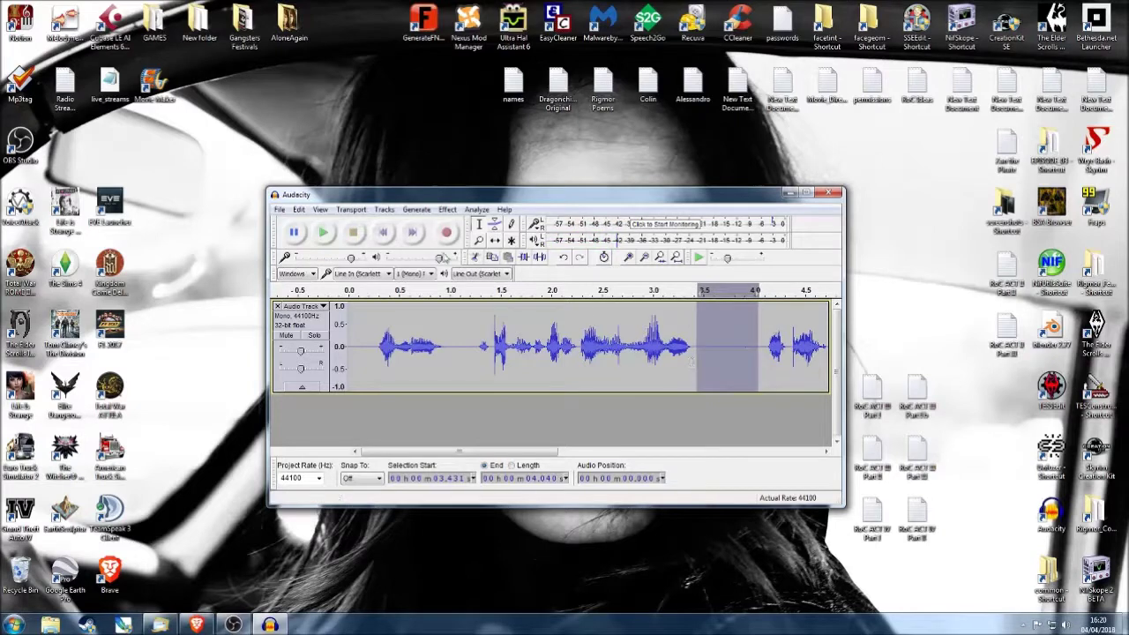
left_click(441, 211)
left_click(476, 224)
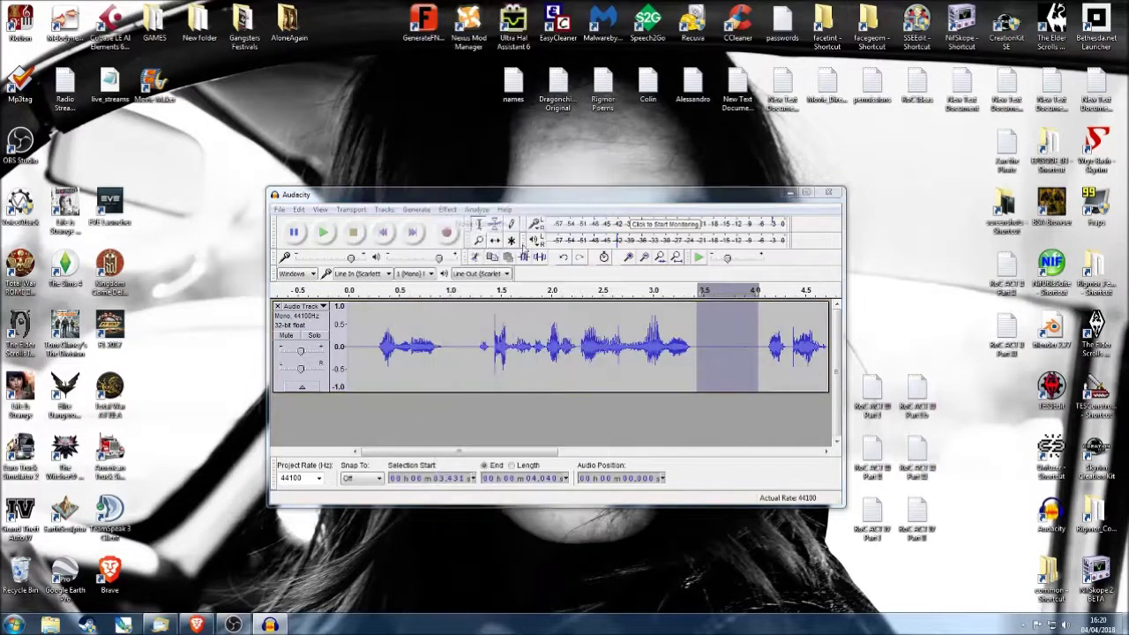
left_click(555, 297)
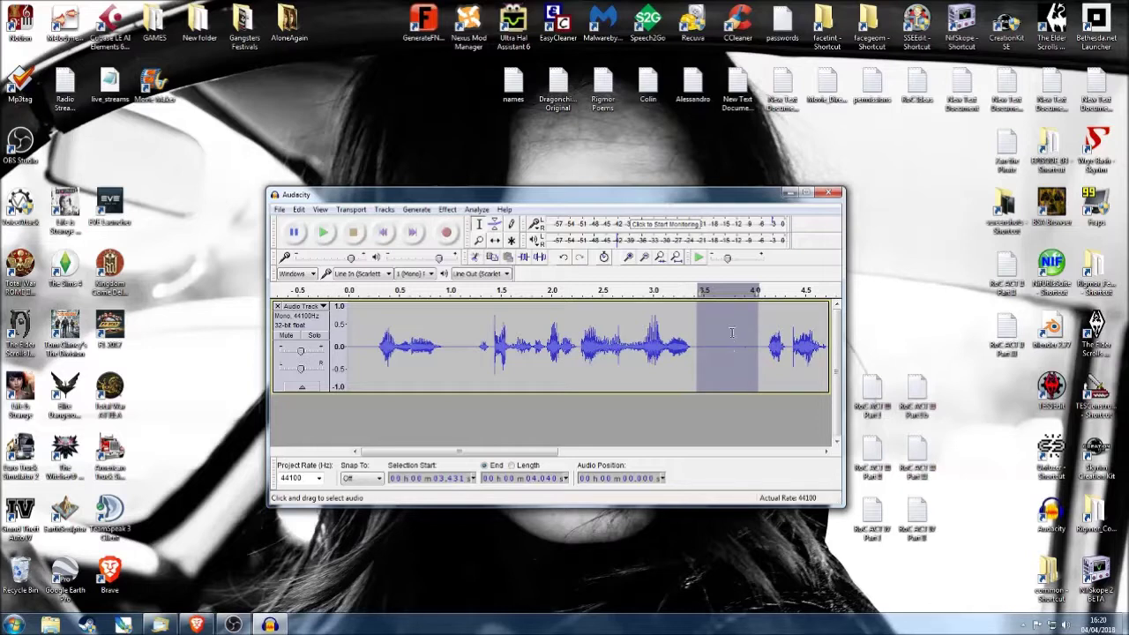
- Apply Noise Reduction to the whole track, and play the silent gap between about 3.42 s and 4.03 s
left_click(395, 236)
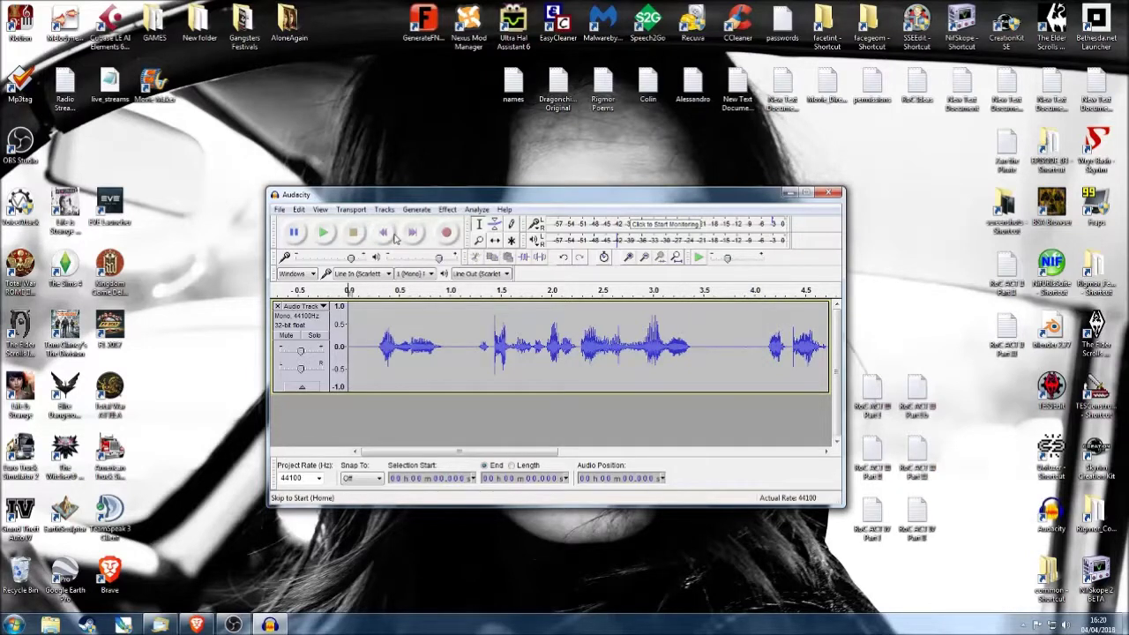
left_click(447, 209)
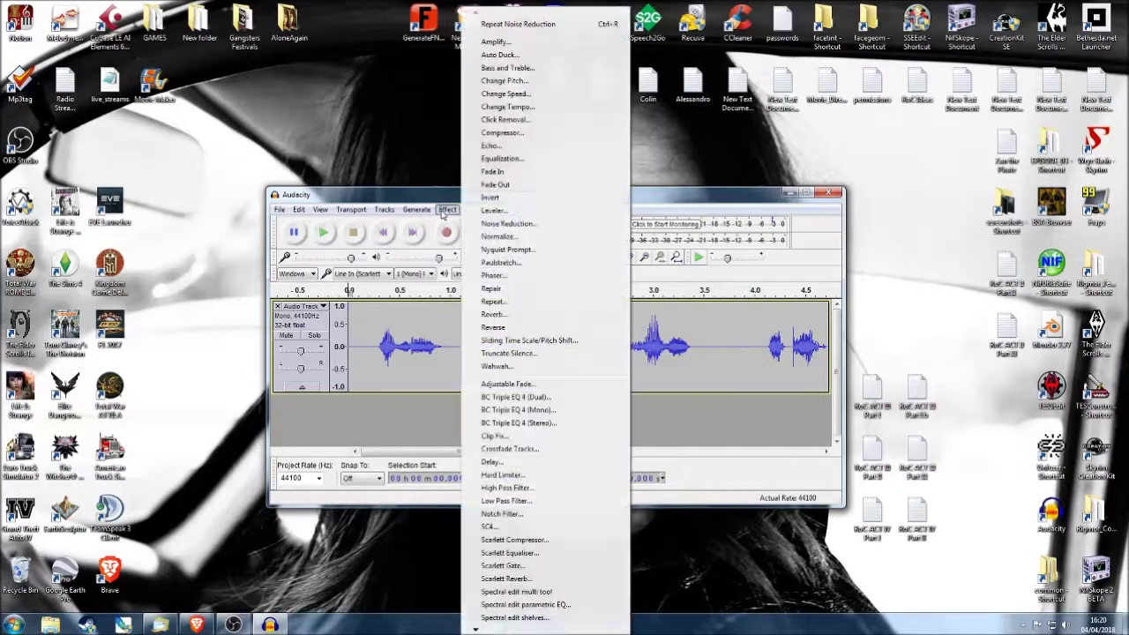
left_click(566, 274)
left_click(609, 443)
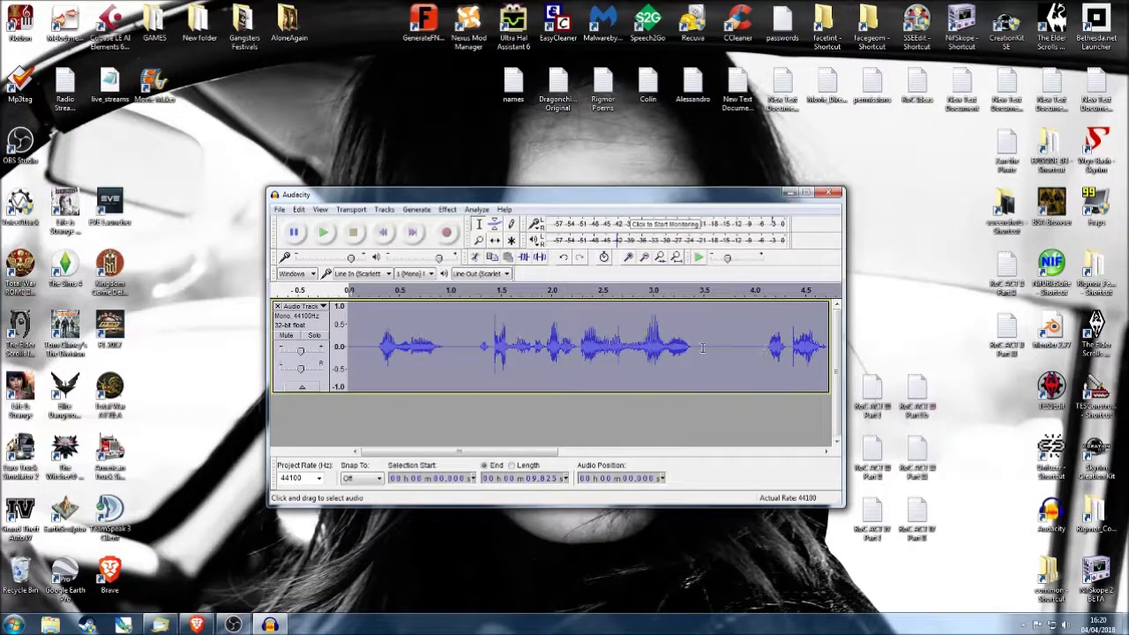
left_click_drag(698, 348, 757, 348)
left_click(325, 233)
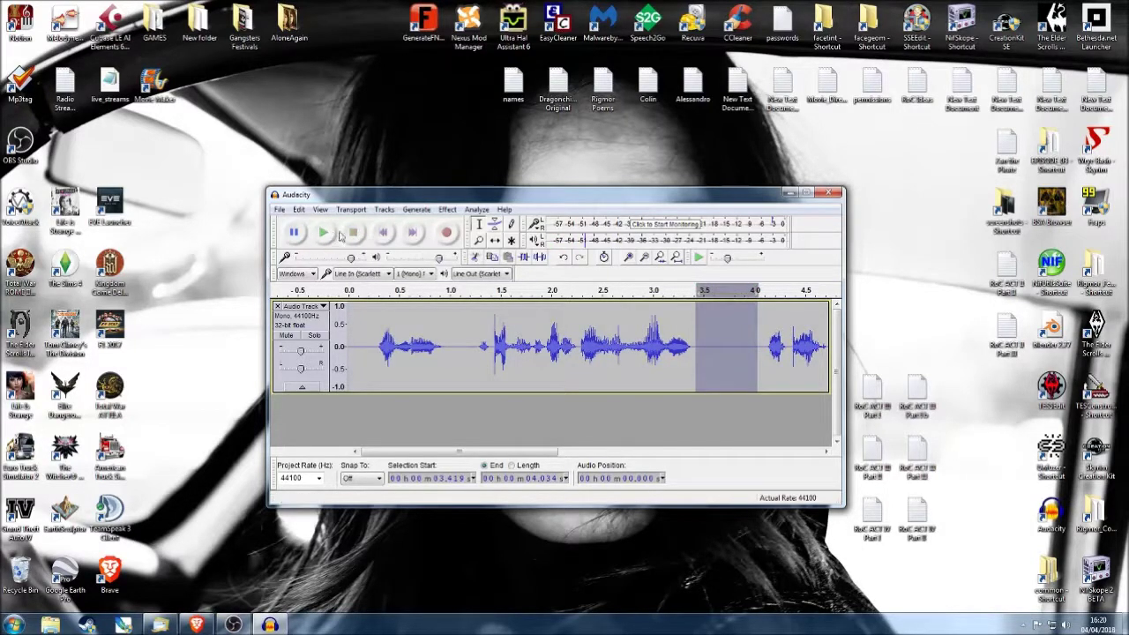
- Normalize the whole track to a maximum amplitude of -1.0 dB with DC offset removal
left_click(411, 233)
left_click(447, 209)
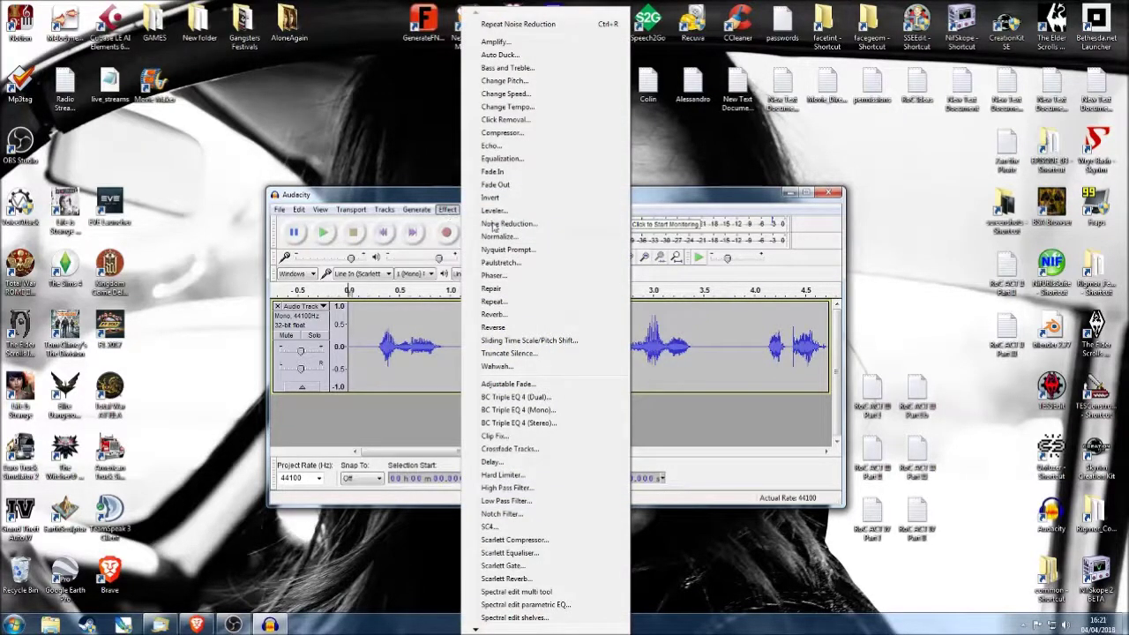
left_click(500, 236)
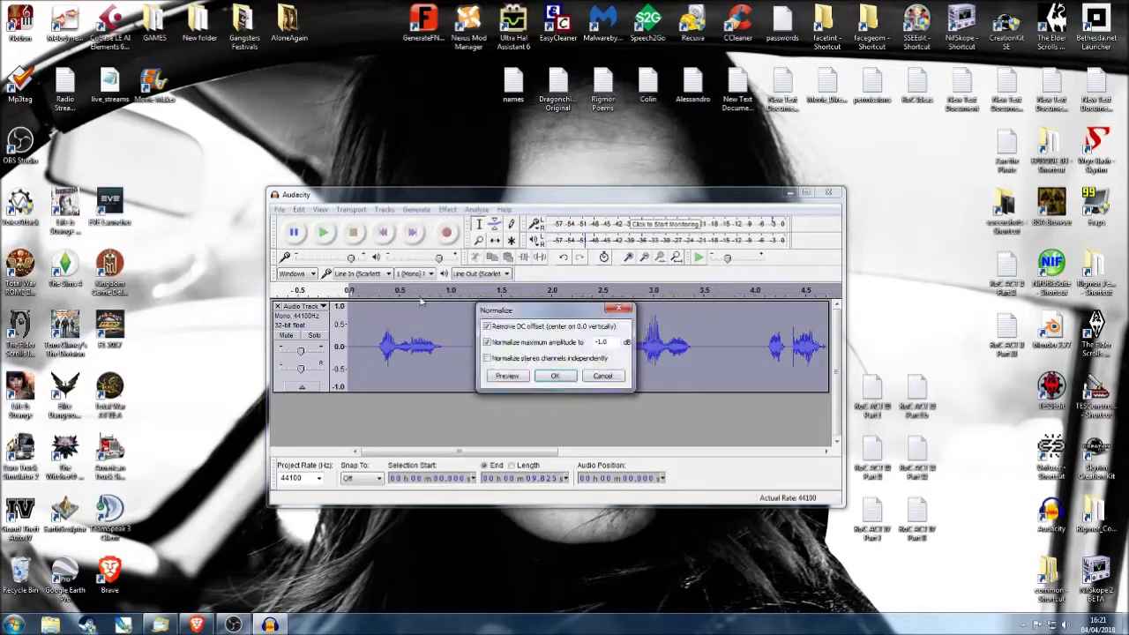
left_click(552, 377)
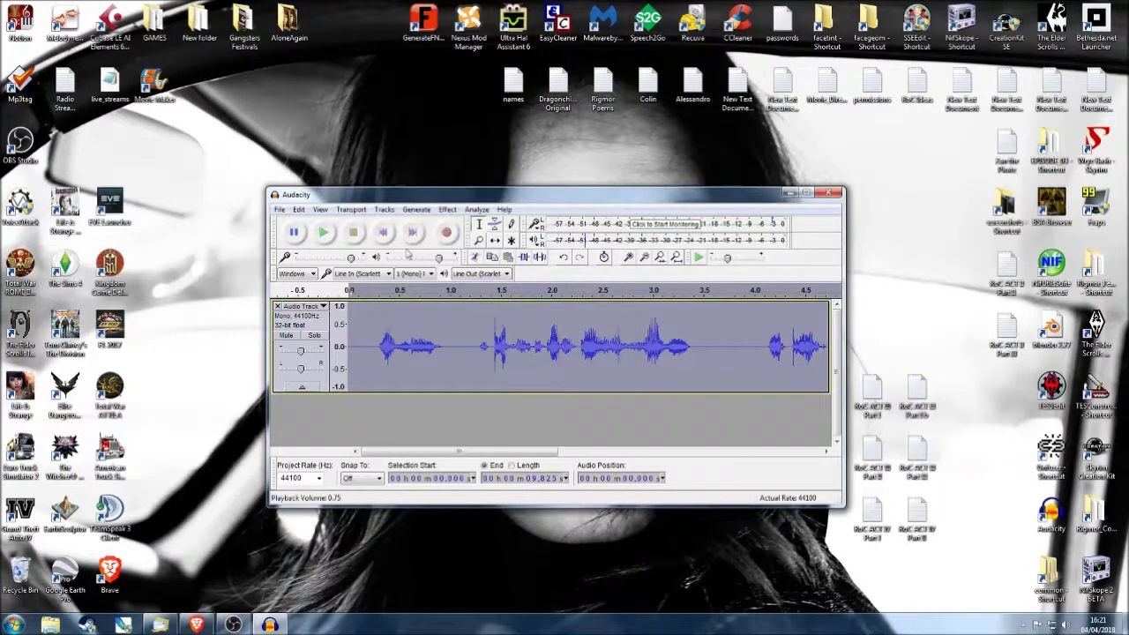
- Apply the Leveler effect to the whole track and play it from about 0.22 s
left_click(447, 210)
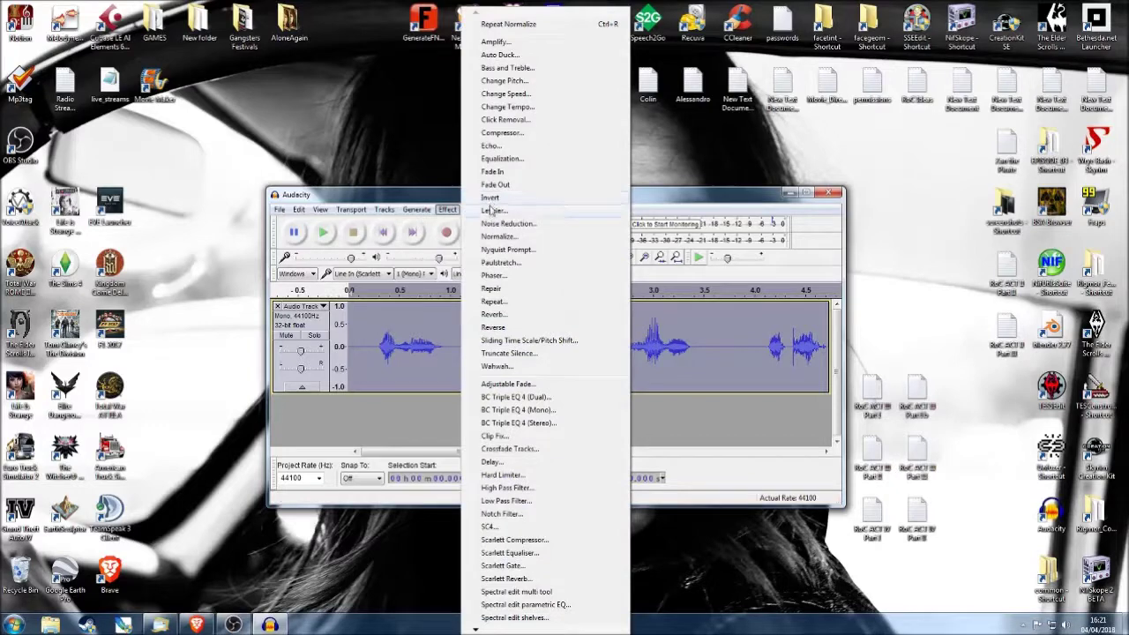
left_click(566, 375)
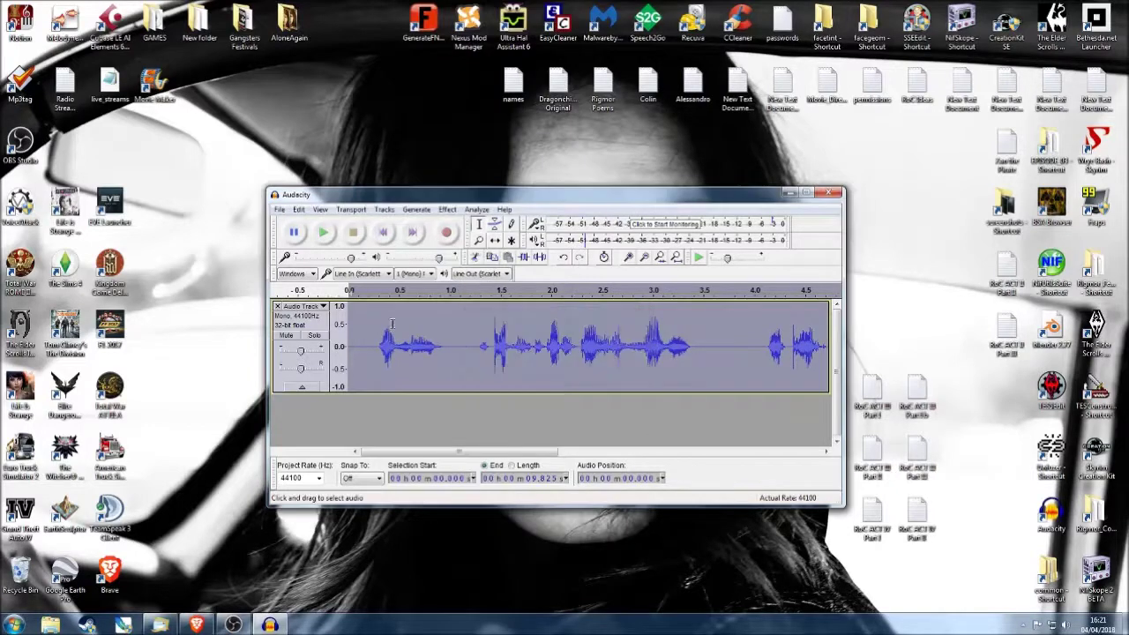
left_click(369, 344)
left_click(324, 232)
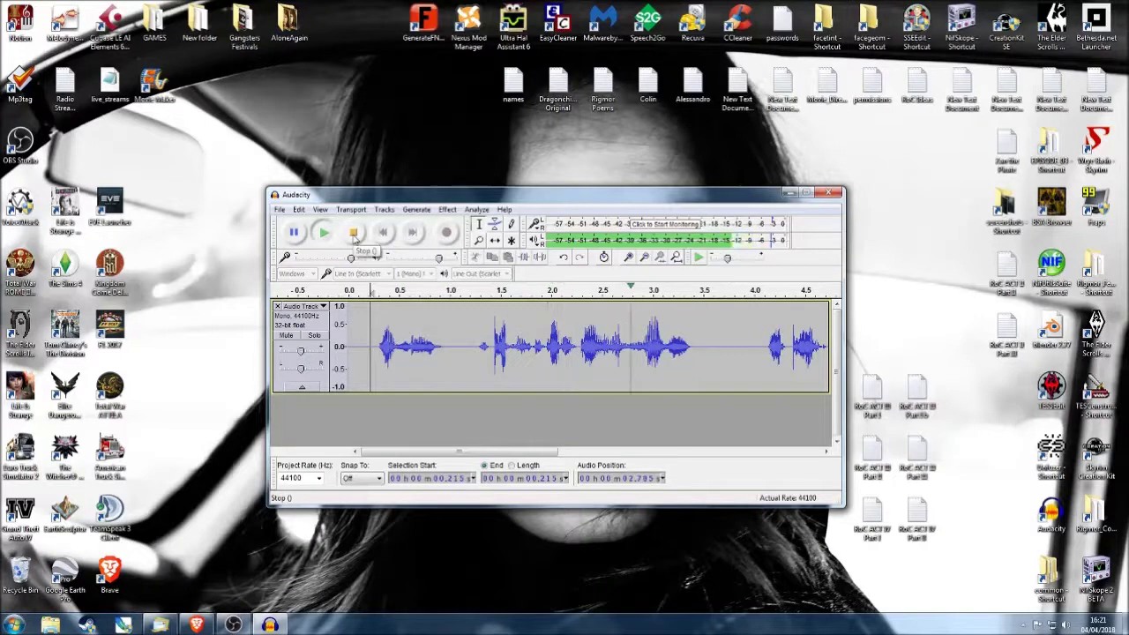
left_click(354, 234)
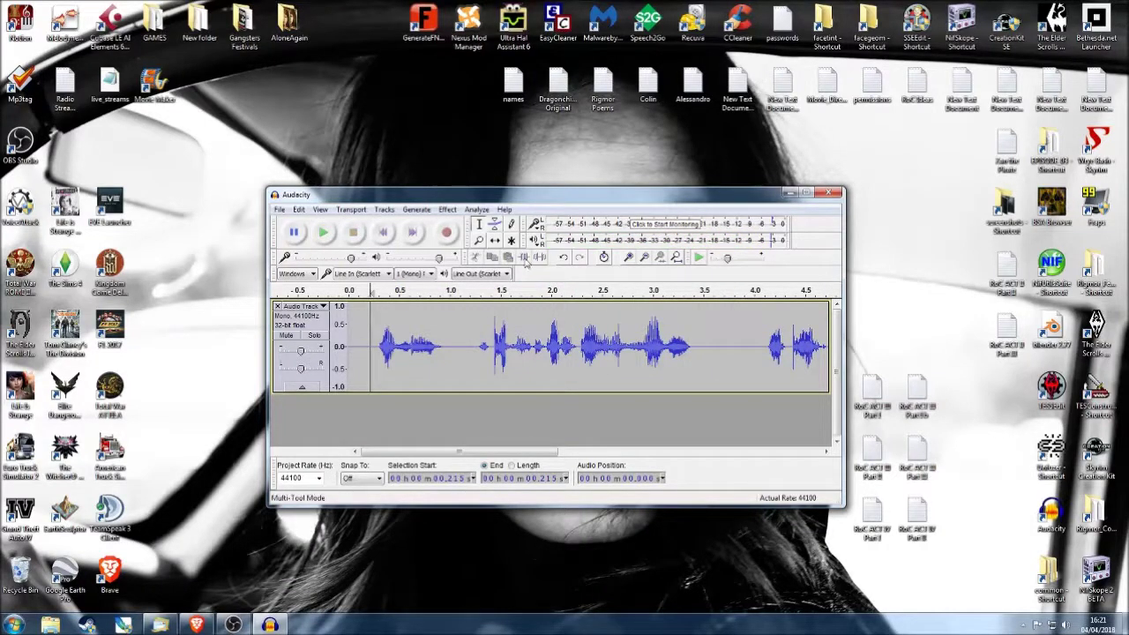
- Open the BC Triple EQ 4 (Stereo) effect, select the speech between about 1.20 s and 3.60 s, and preview it
left_click(447, 209)
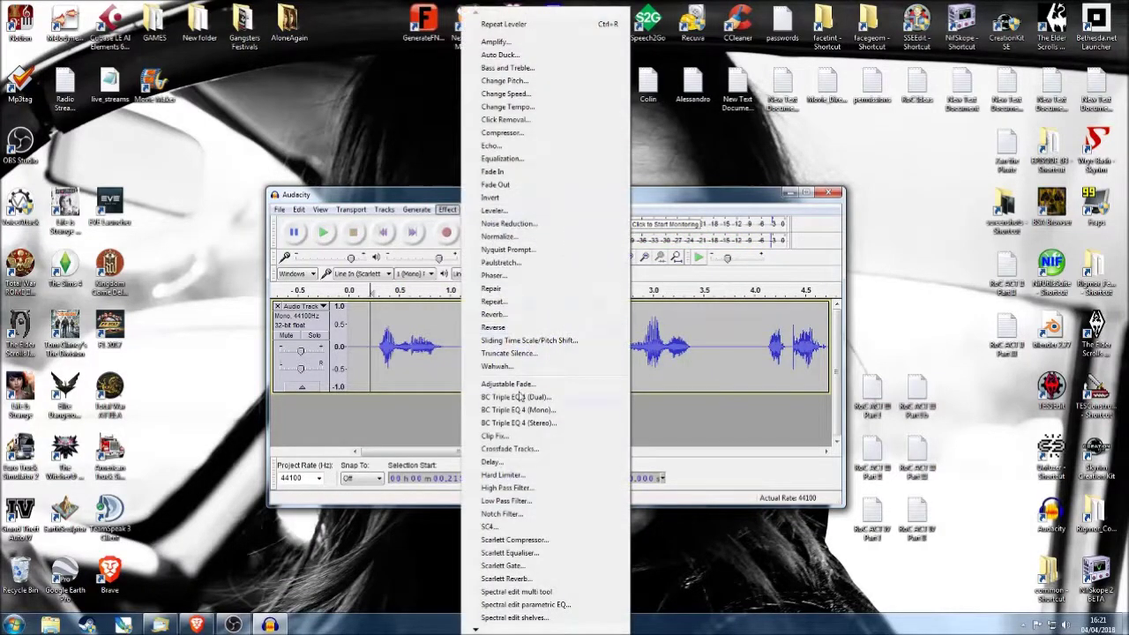
left_click(514, 422)
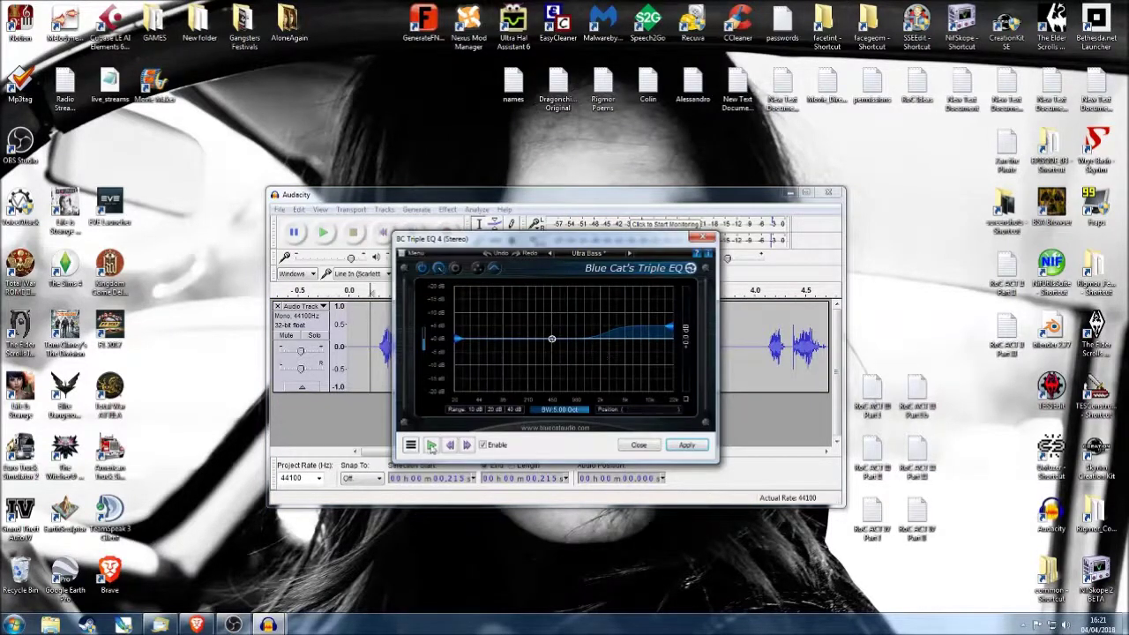
left_click(432, 446)
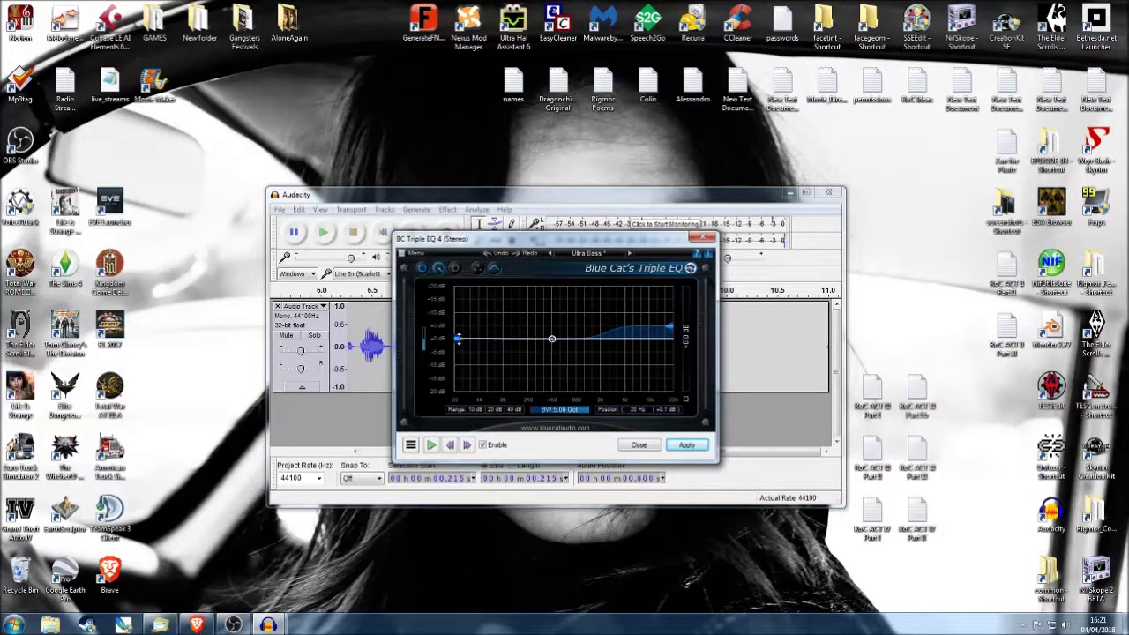
left_click_drag(519, 240, 750, 318)
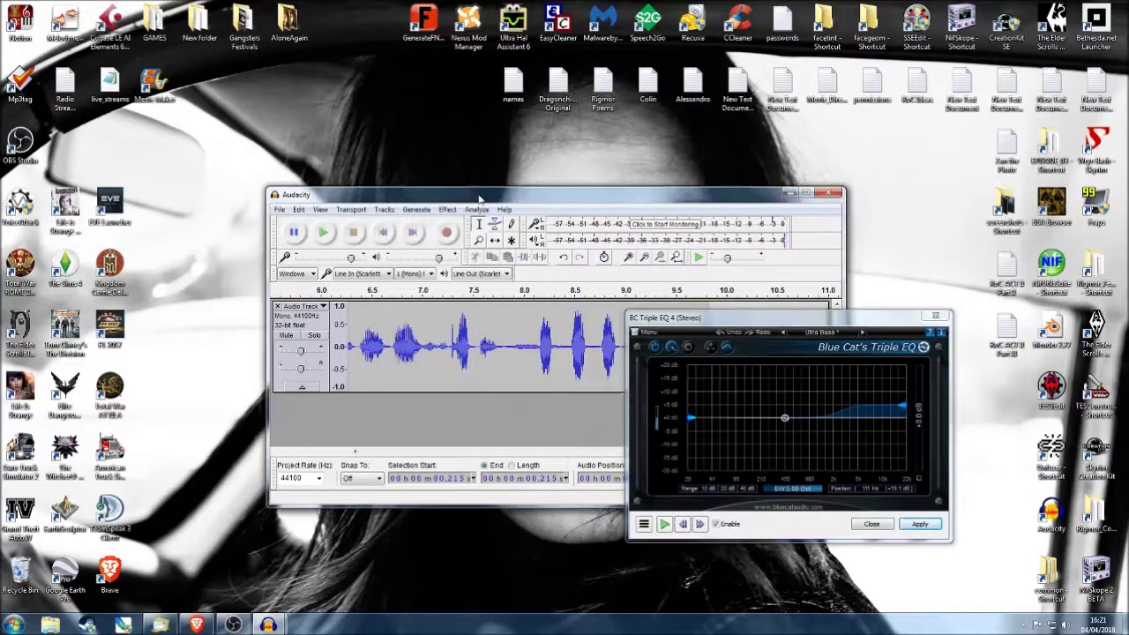
left_click_drag(486, 456, 542, 458)
left_click_drag(372, 351, 613, 349)
left_click_drag(722, 323, 761, 282)
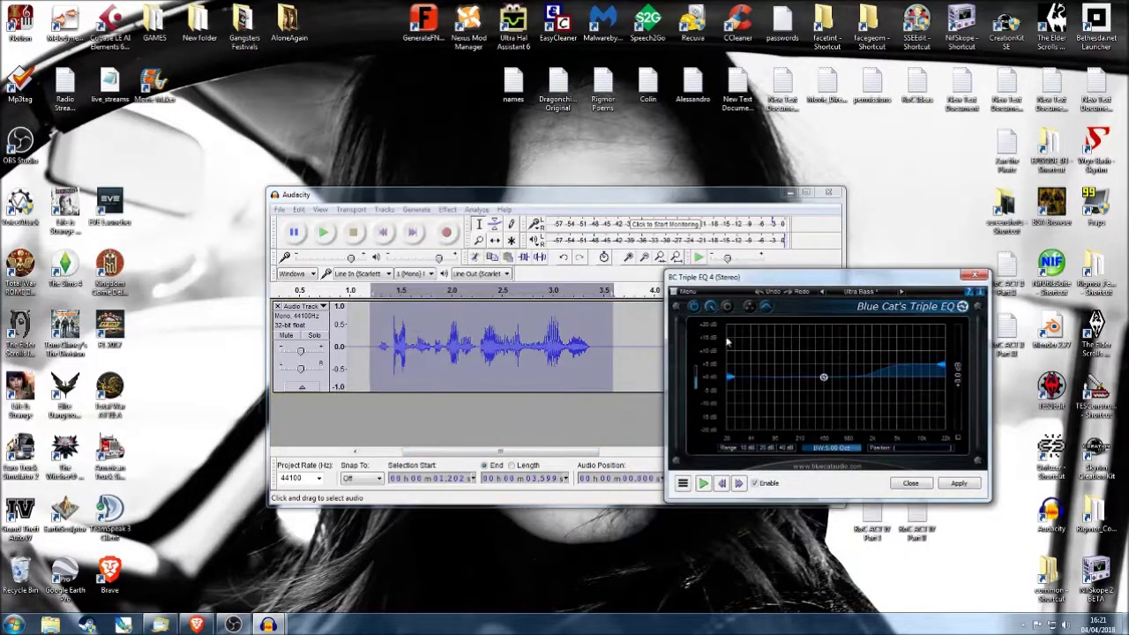
left_click(703, 483)
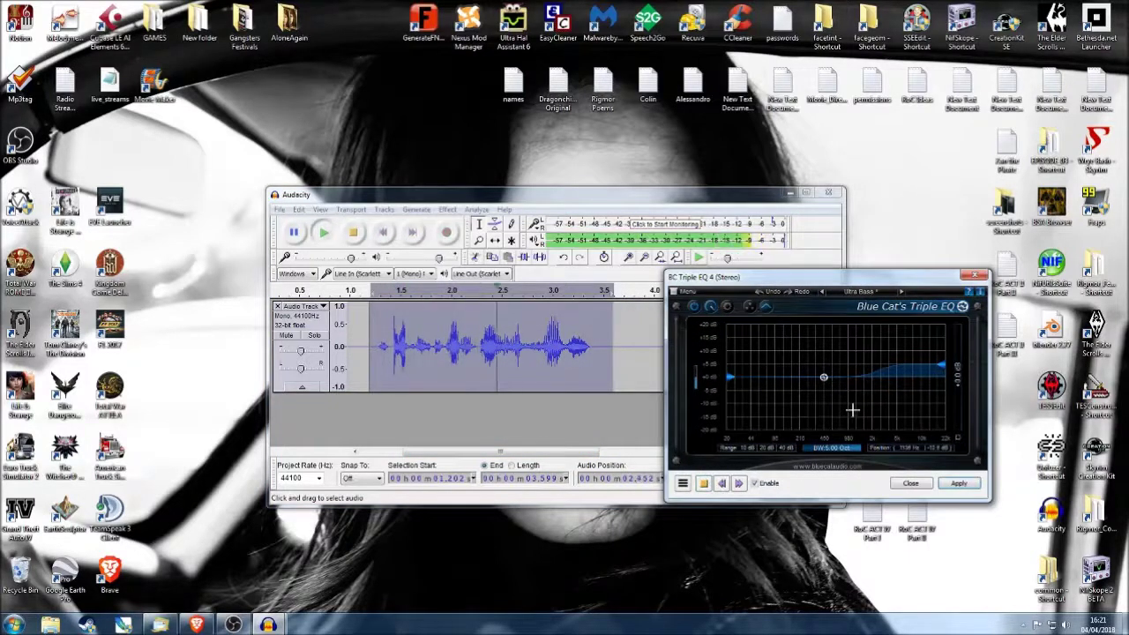
left_click(824, 381)
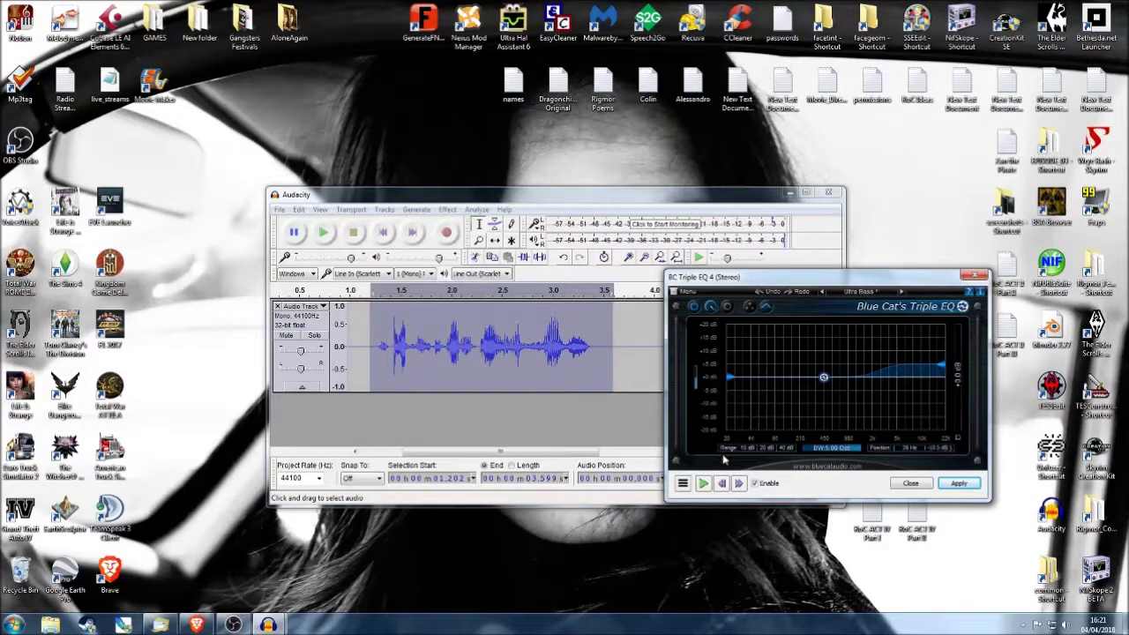
- Raise the equalizer's low shelf at 20 Hz to about +10 dB and preview the selected speech
left_click(704, 484)
left_click_drag(731, 378, 729, 351)
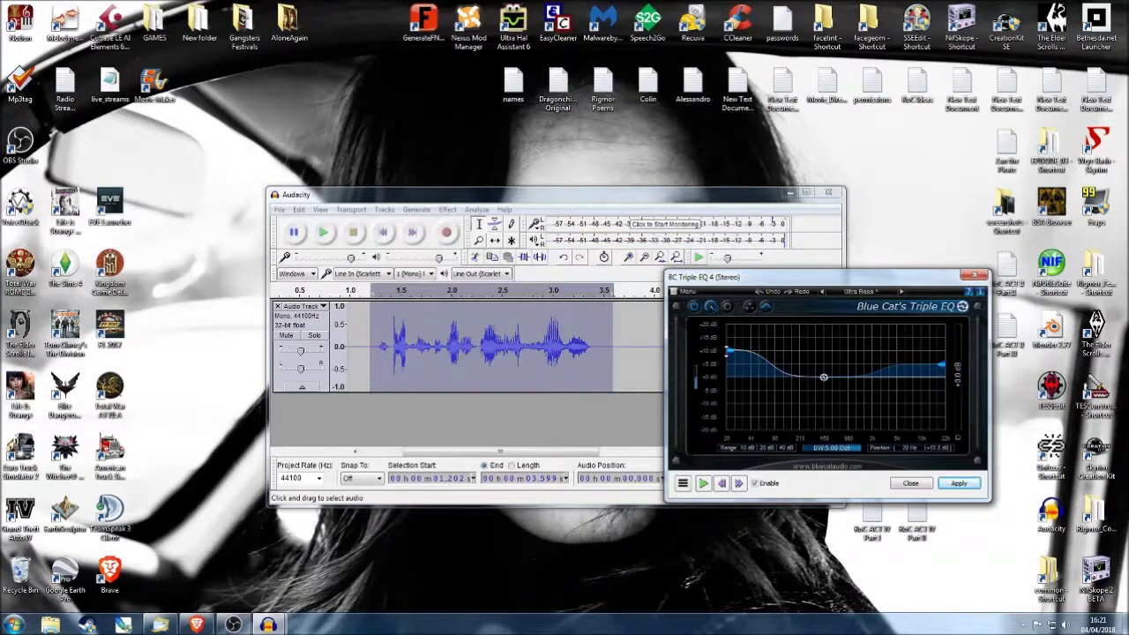
left_click(704, 483)
- Lower the equalizer's mid band to about -5 dB near 480 Hz, previewing the selected speech
mouse_move(823, 378)
left_mouse_down()
mouse_move(829, 365)
mouse_move(789, 360)
mouse_move(779, 396)
mouse_move(829, 398)
left_mouse_up()
left_click(703, 484)
left_click(704, 484)
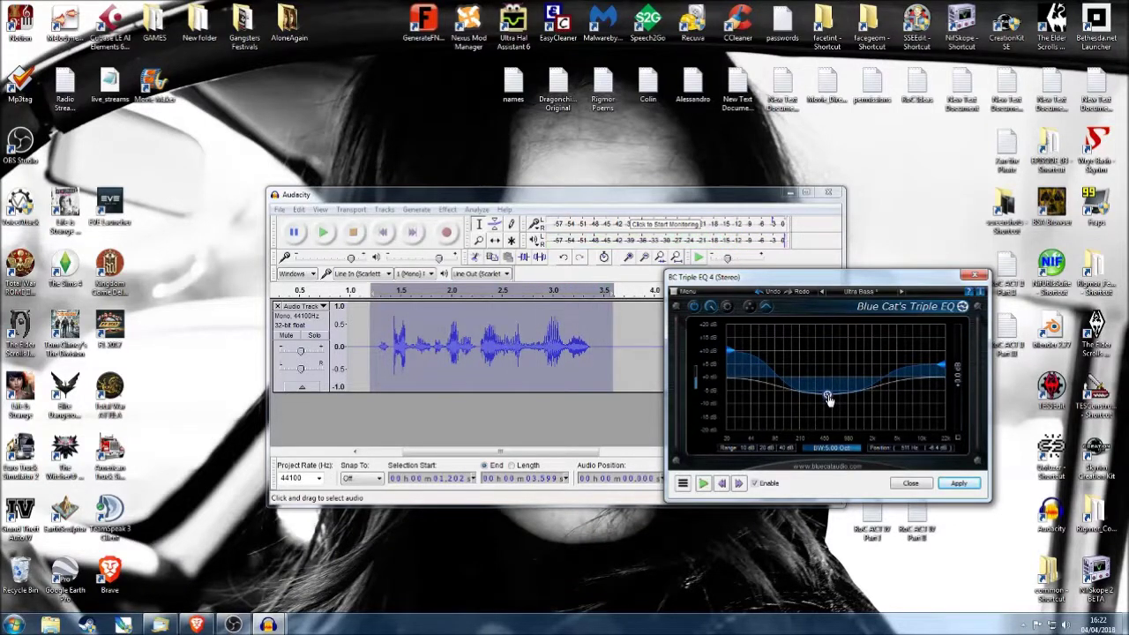
left_click_drag(828, 396, 827, 395)
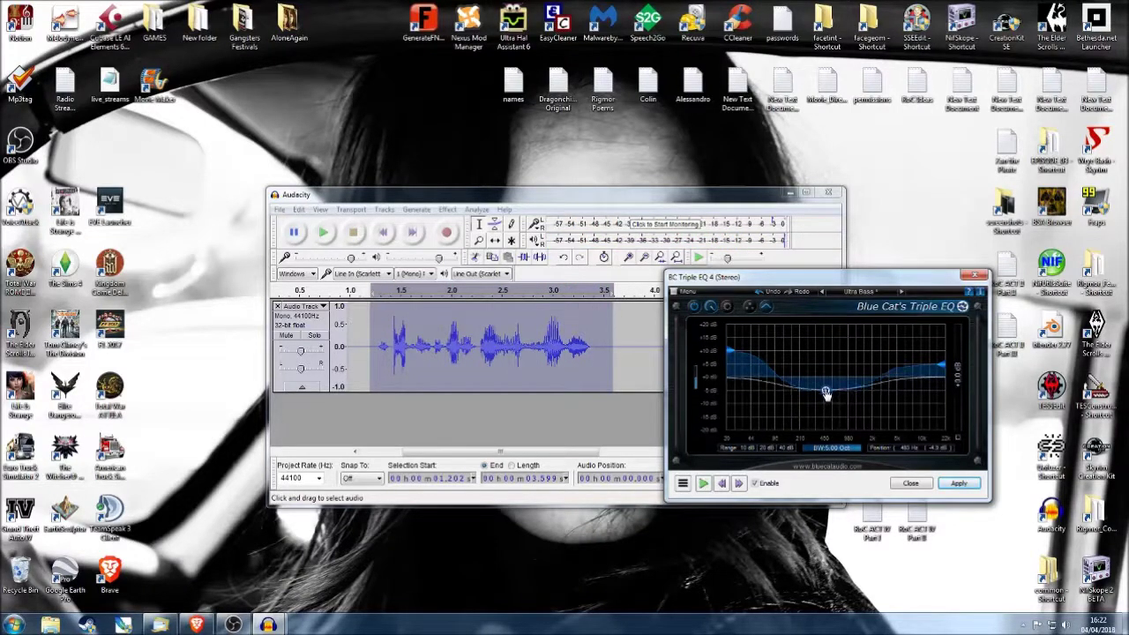
- Preview the mid-band cut on the selected speech and set up the BC Triple EQ 4 (Stereo) effect for the whole track instead
left_click(703, 484)
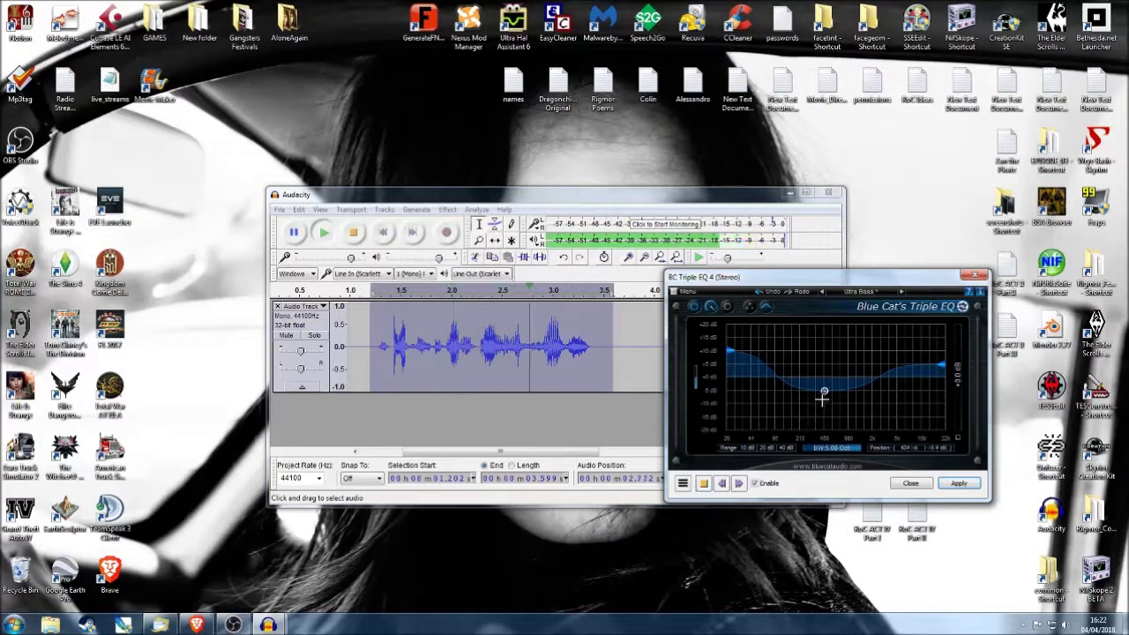
left_click_drag(821, 391, 824, 394)
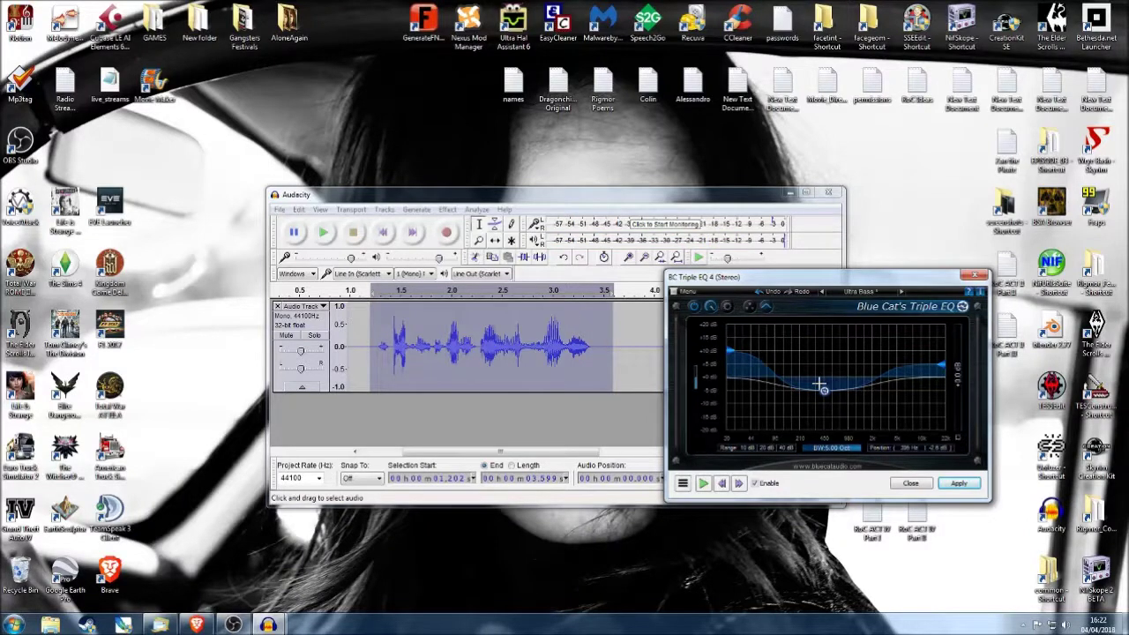
left_click(959, 484)
left_click_drag(567, 245, 833, 369)
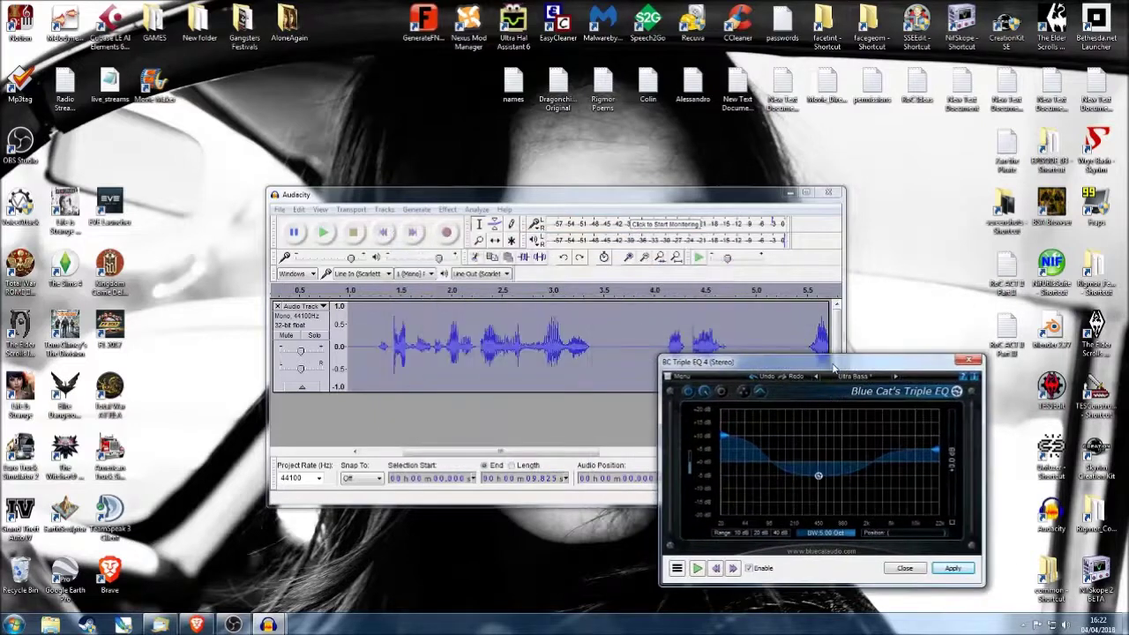
- Preview the whole track with the equalizer disabled and enabled to compare the sound
left_click(697, 569)
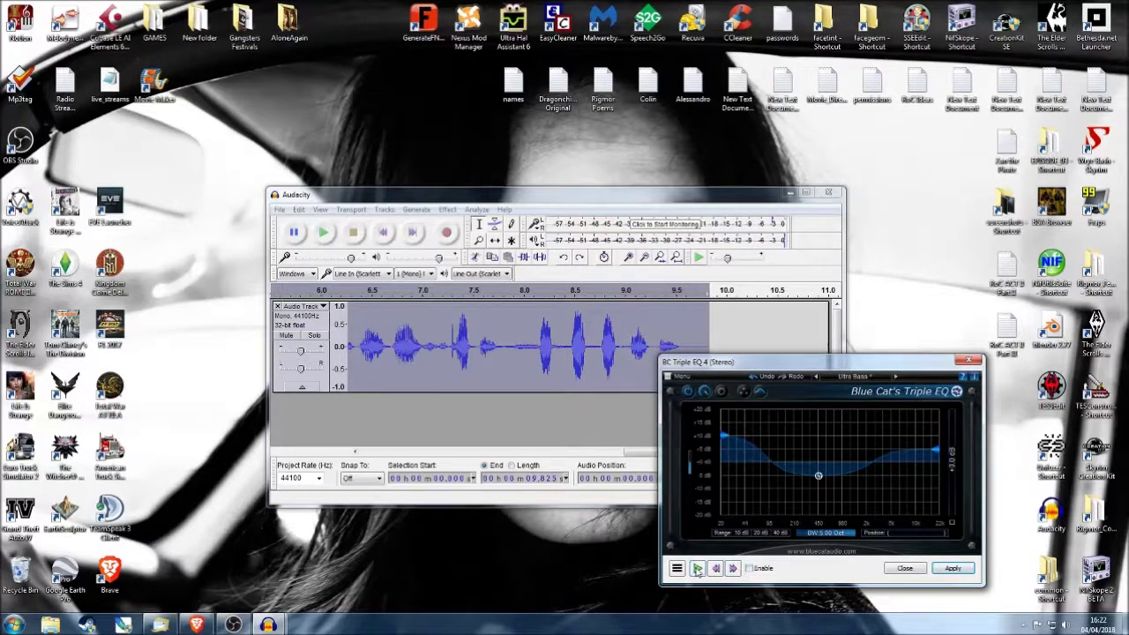
left_click(697, 569)
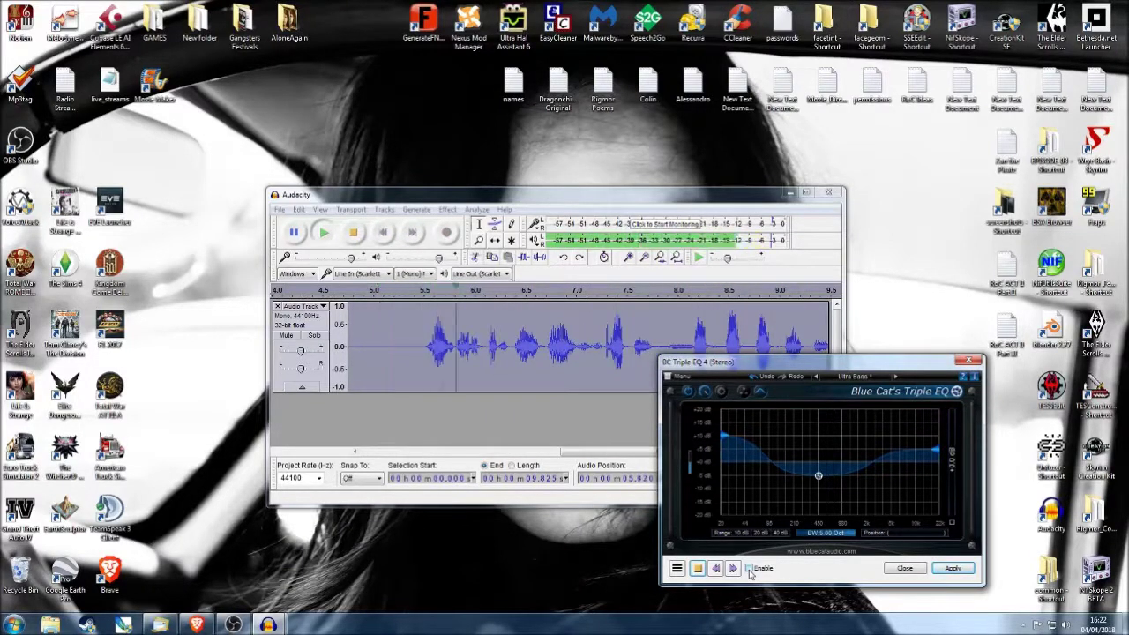
left_click(697, 569)
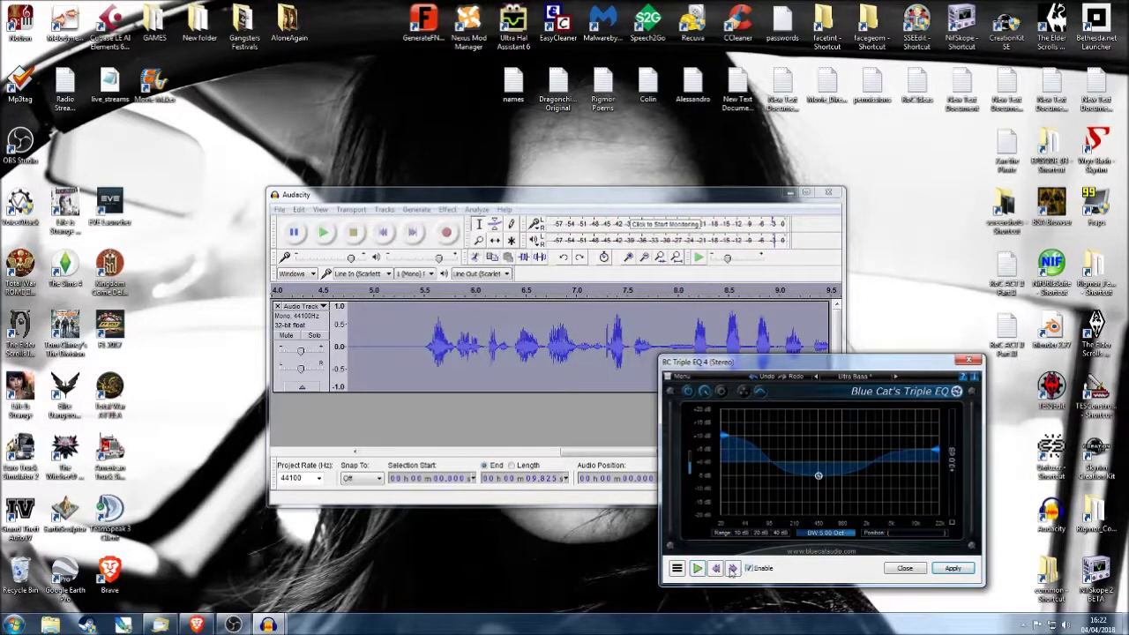
left_click(697, 569)
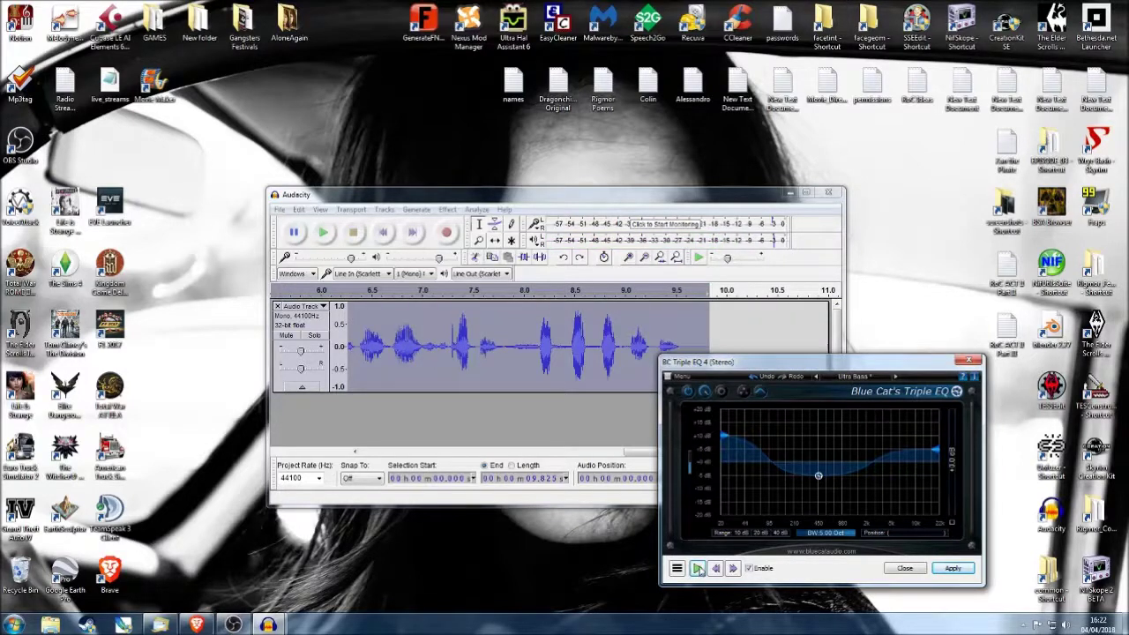
- Lower the equalizer's high shelf at 22 kHz to about 0 dB while previewing the whole track
left_click(697, 569)
mouse_move(818, 476)
left_mouse_down()
mouse_move(819, 499)
mouse_move(818, 481)
left_mouse_up()
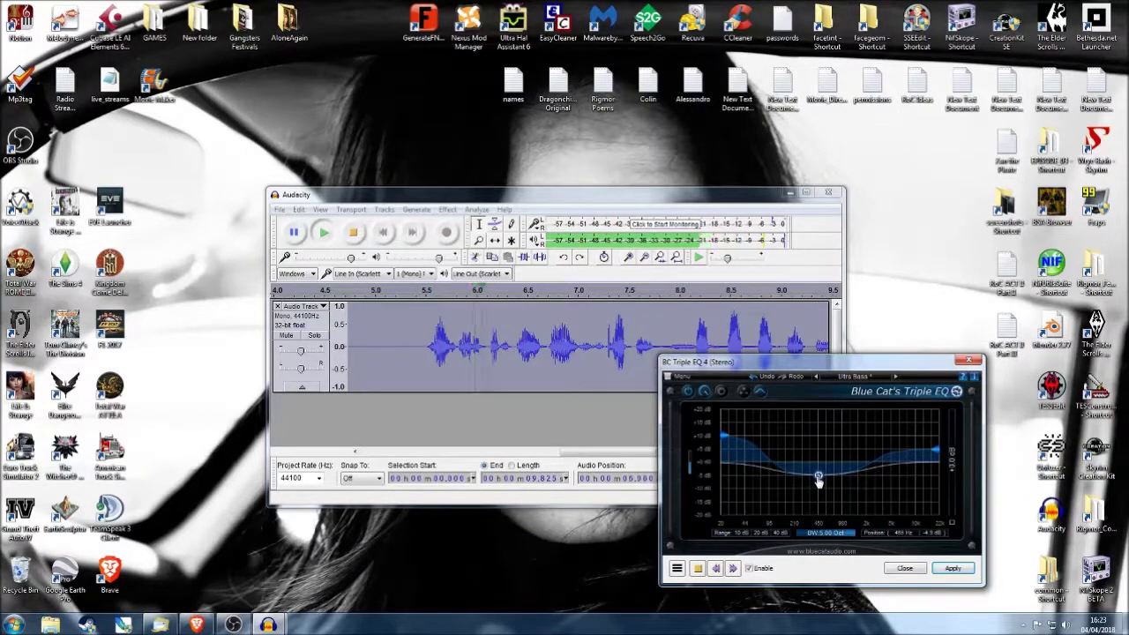
left_click_drag(936, 452, 936, 461)
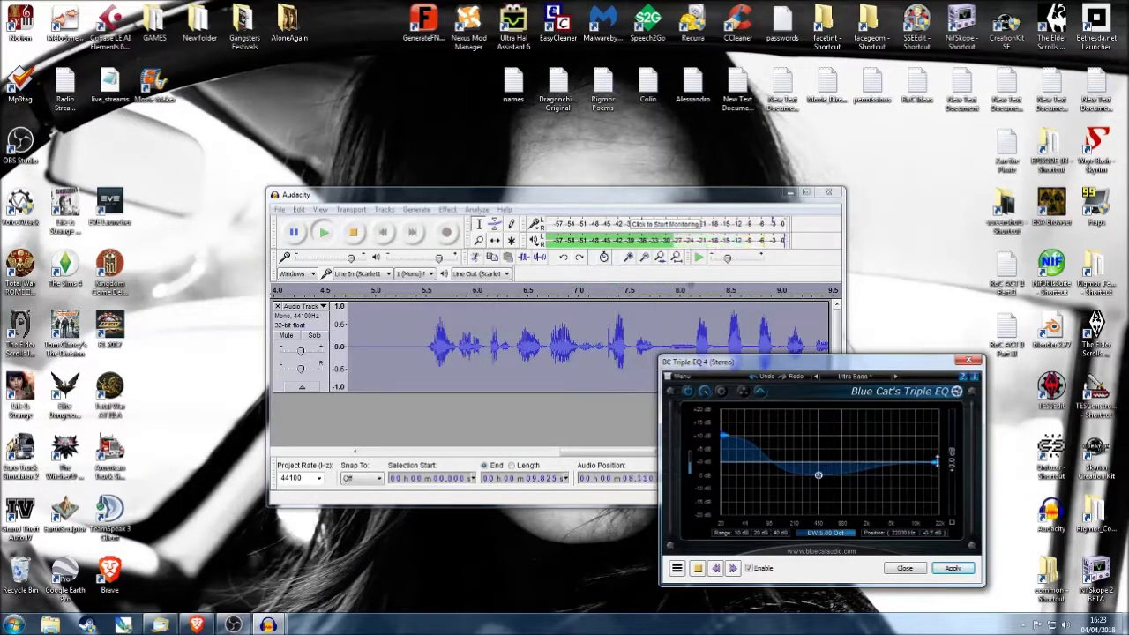
left_click(731, 436)
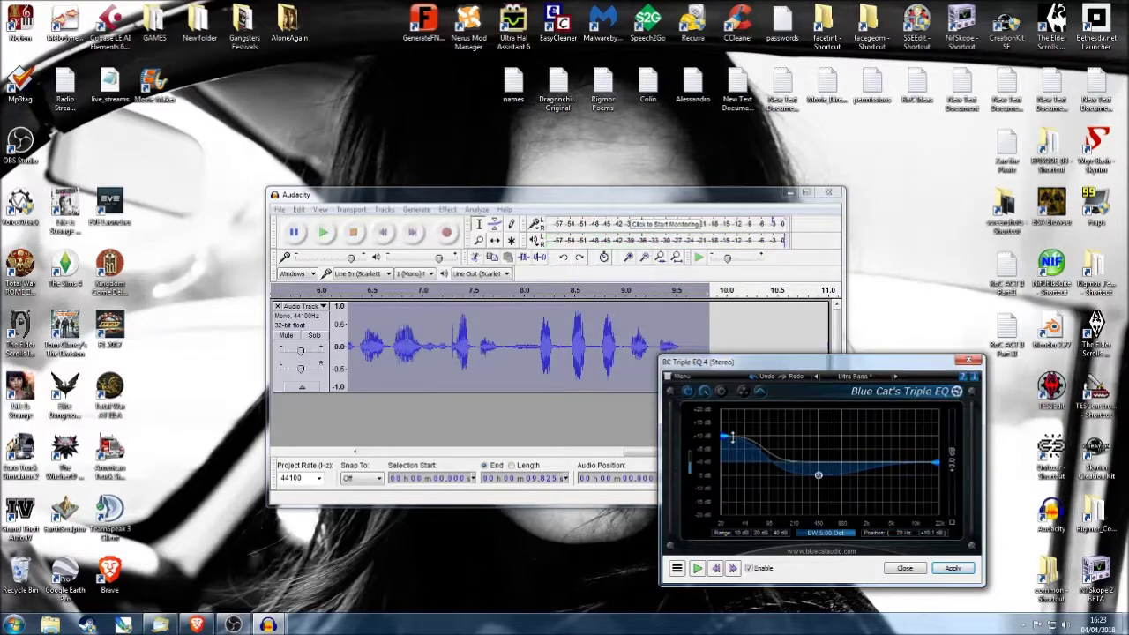
- Move the equalizer's mid band to about 980 Hz and lower the low shelf at 20 Hz to about 0 dB during a preview
left_click(697, 568)
left_click(819, 476)
left_click_drag(819, 477, 845, 480)
left_click_drag(724, 439, 724, 458)
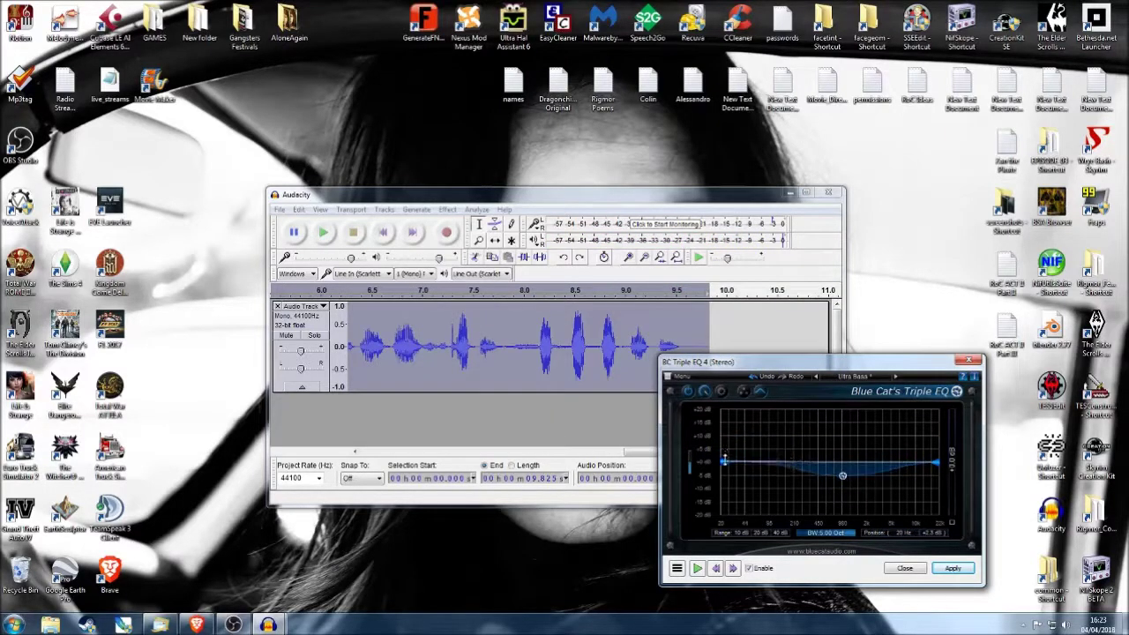
- Deepen the equalizer's mid band cut to about -15 dB during a preview and widen the graph's gain scale
left_click(698, 568)
left_click_drag(843, 477, 842, 501)
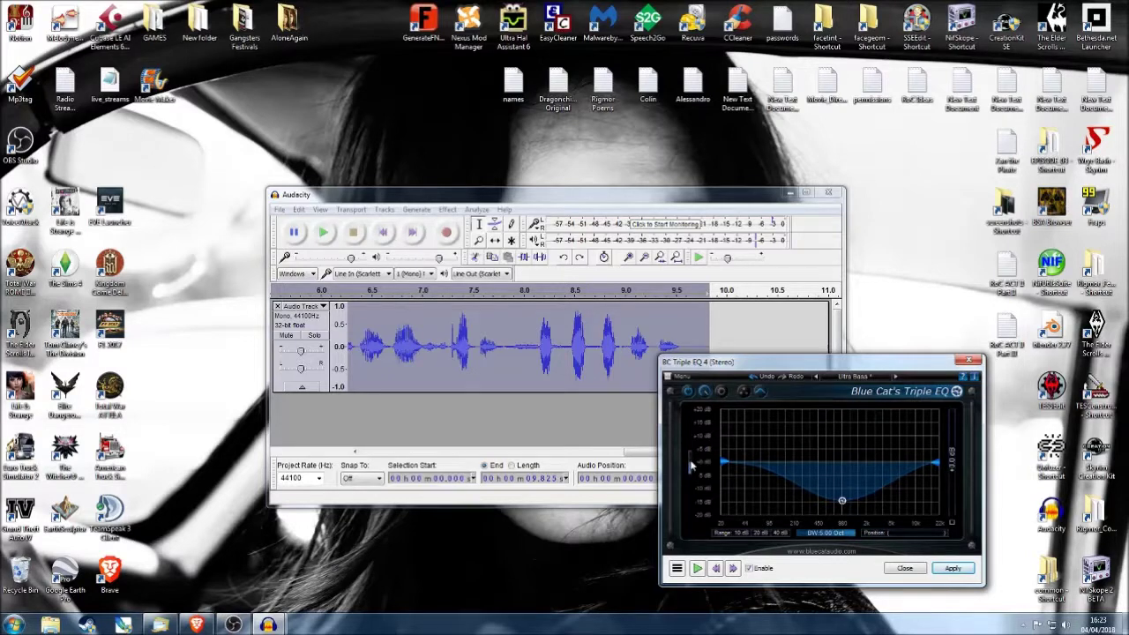
left_click_drag(692, 465, 693, 466)
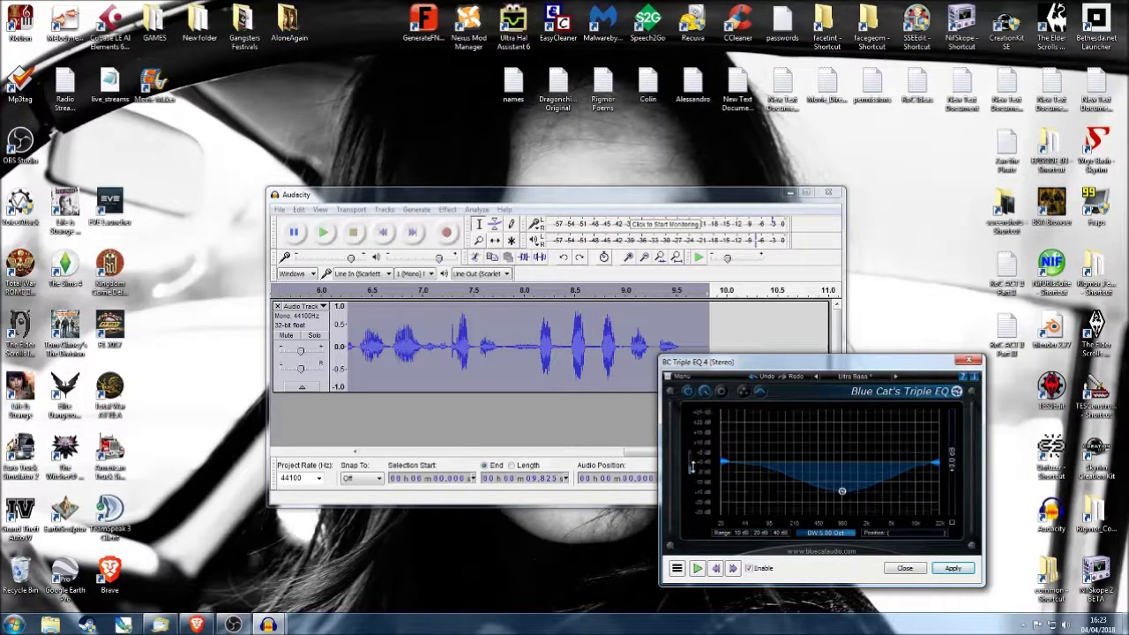
- Look through the equalizer's presets and load the Default factory preset
left_click(896, 377)
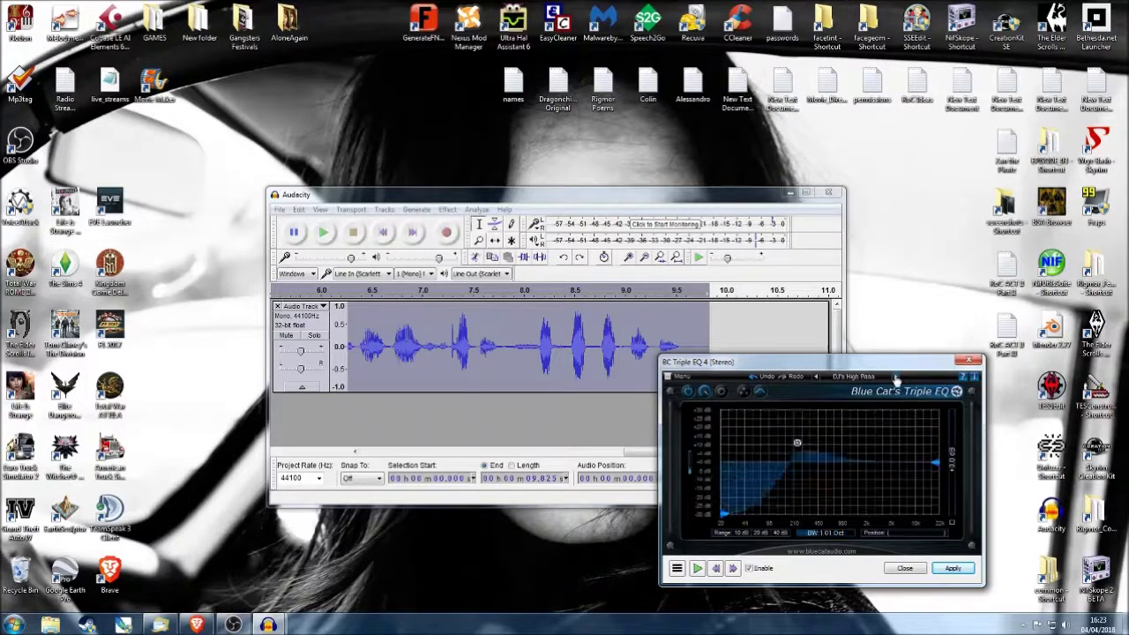
left_click(896, 378)
left_click(816, 376)
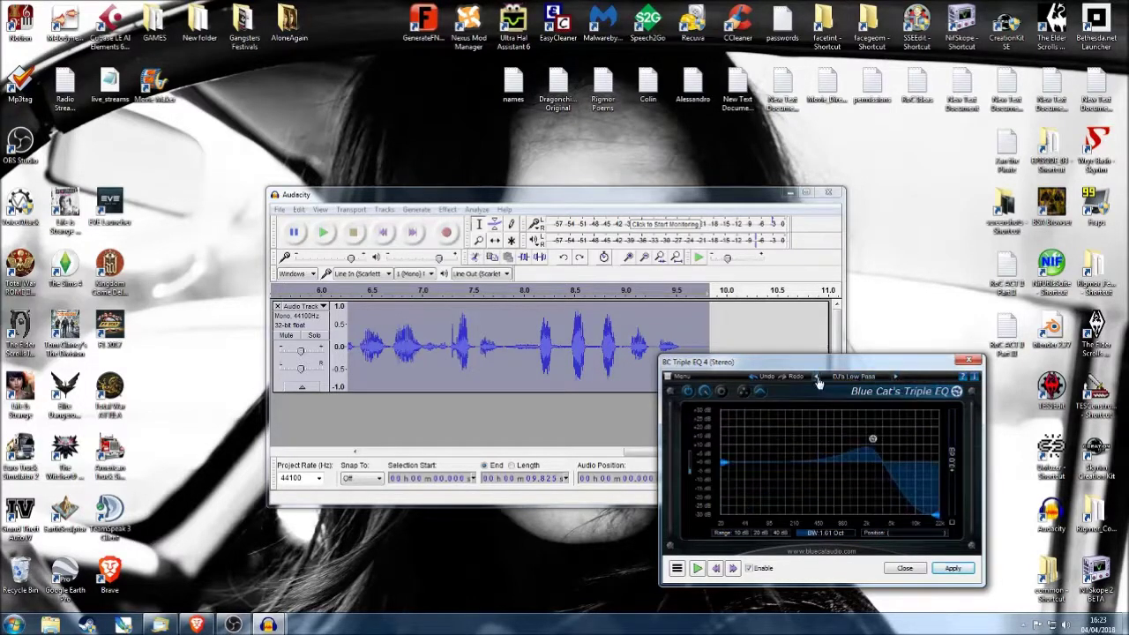
left_click(816, 377)
left_click(854, 378)
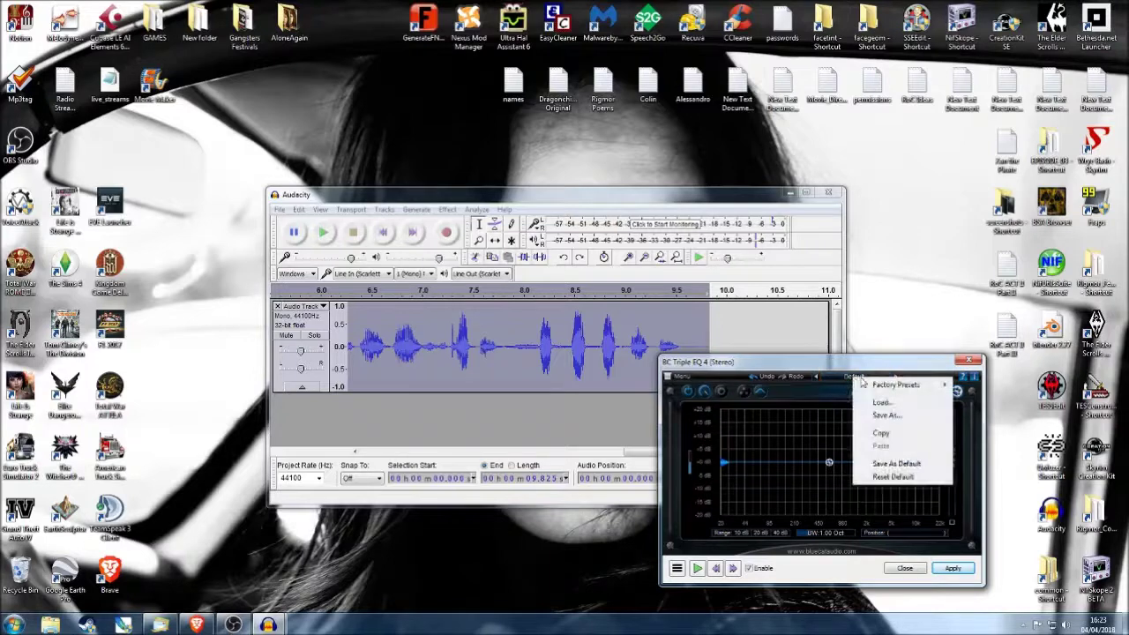
mouse_move(884, 389)
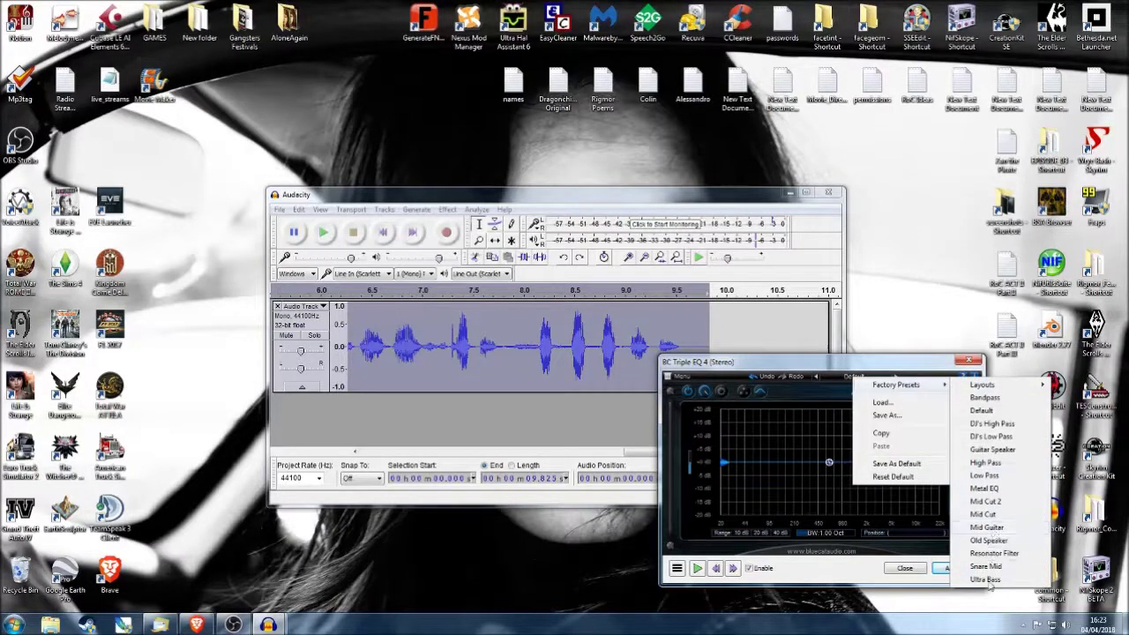
left_click(982, 411)
mouse_move(858, 364)
left_mouse_down()
mouse_move(827, 366)
mouse_move(852, 365)
left_mouse_up()
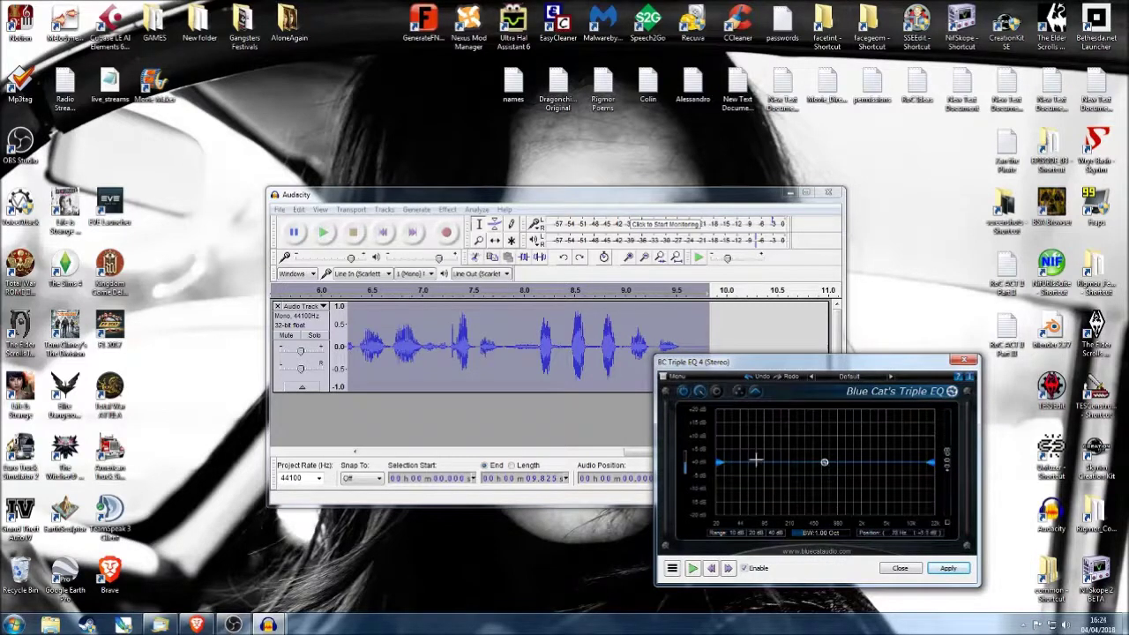
- Lower the equalizer's mid band to about -9 dB, previewing the whole track
left_click(694, 570)
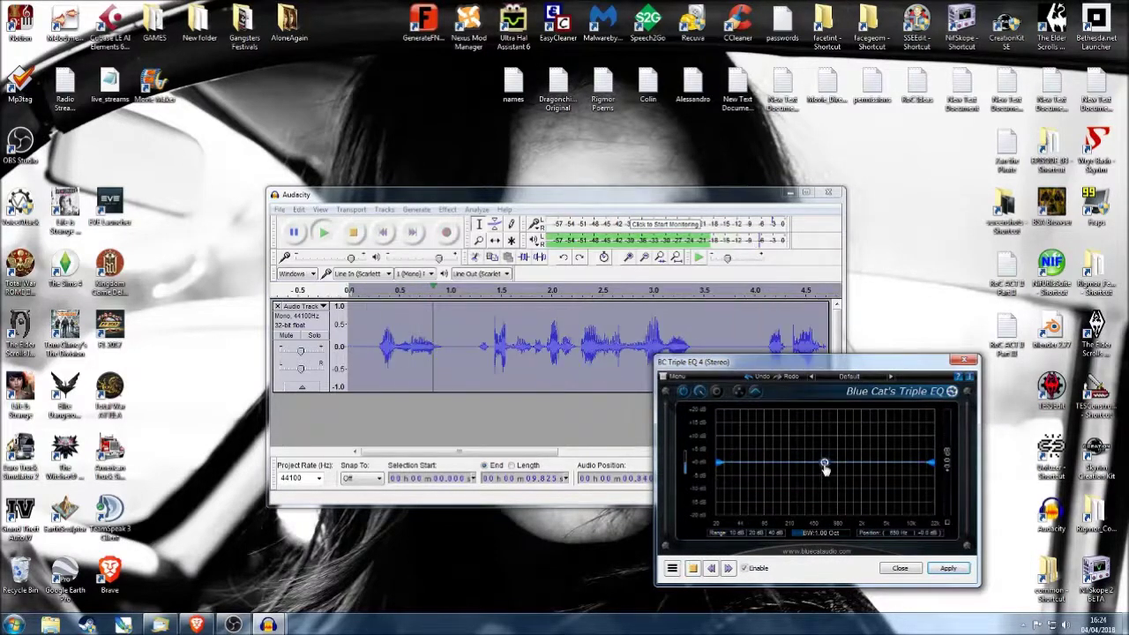
left_click_drag(825, 470, 826, 490)
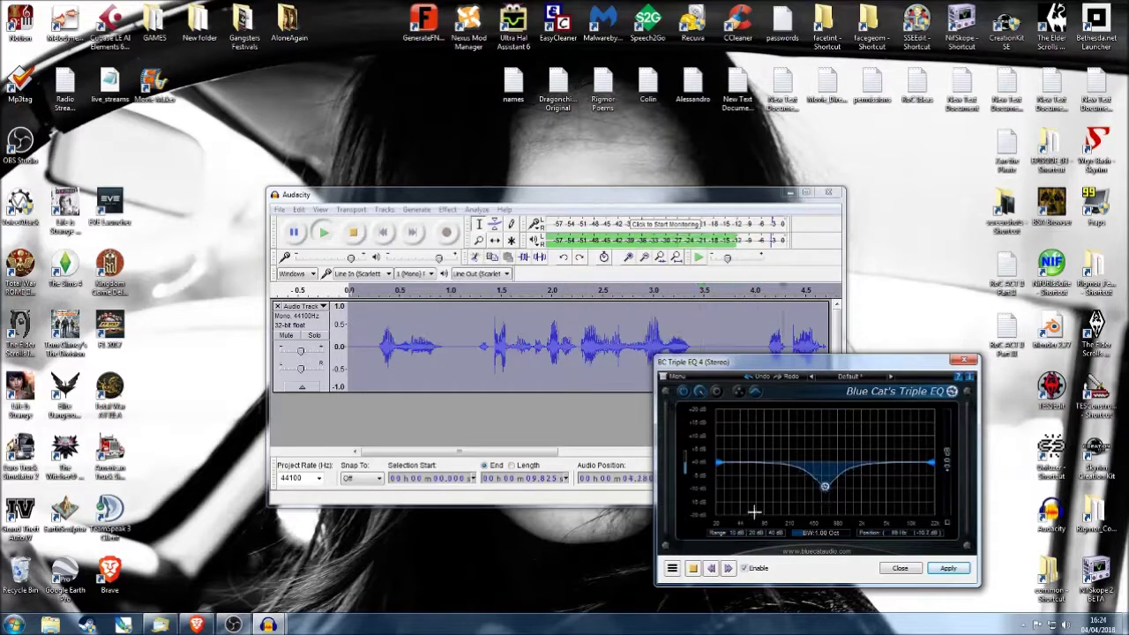
left_click(694, 569)
left_click(694, 569)
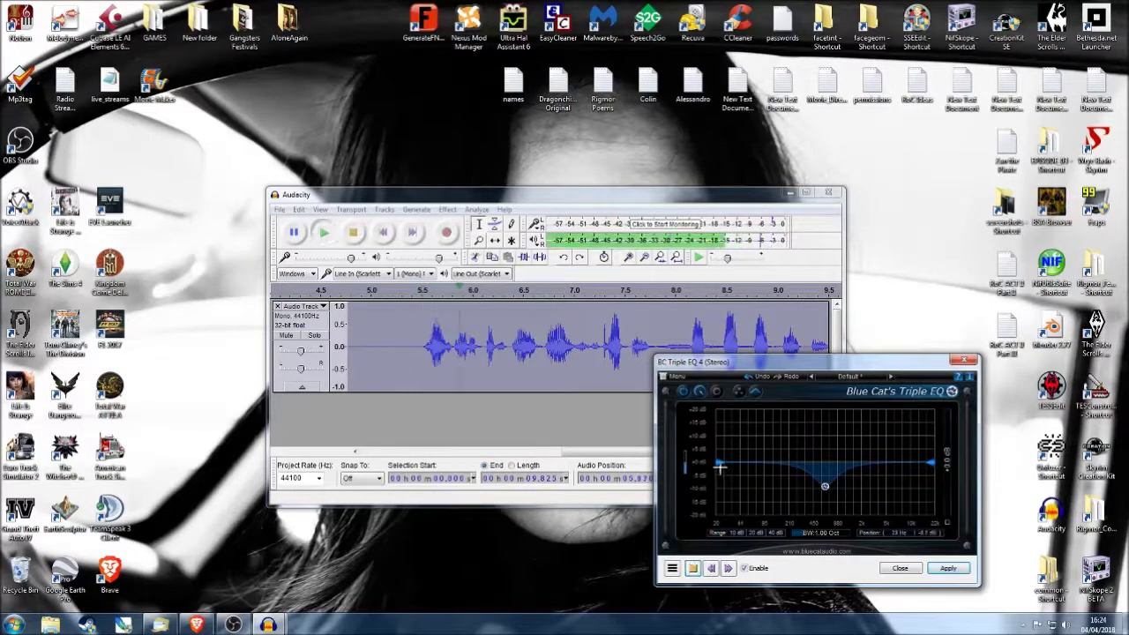
- Raise the equalizer's low shelf to about +7 dB and its high shelf to about +4 dB, previewing the whole track
left_click_drag(720, 461, 721, 438)
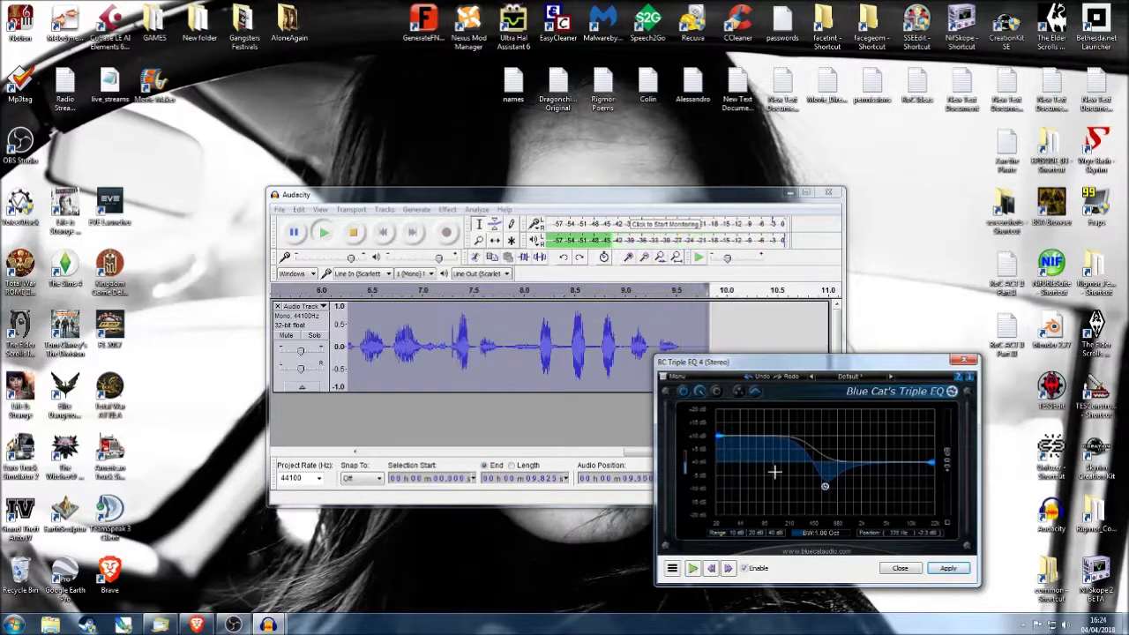
left_click(694, 570)
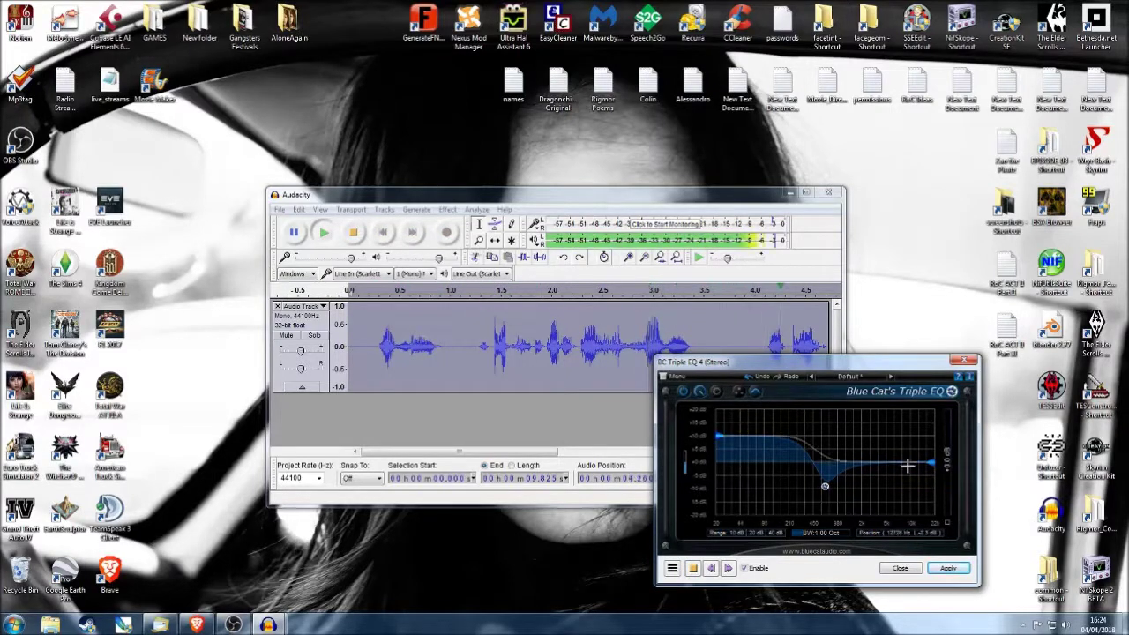
left_click_drag(930, 463, 933, 451)
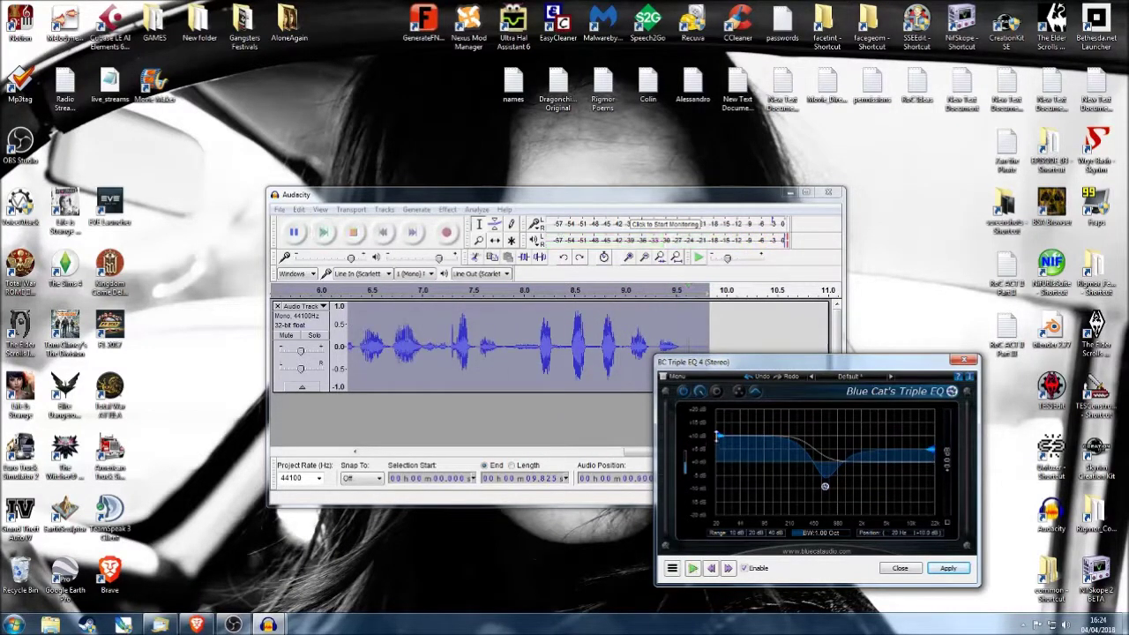
left_click_drag(719, 446, 720, 443)
left_click(694, 568)
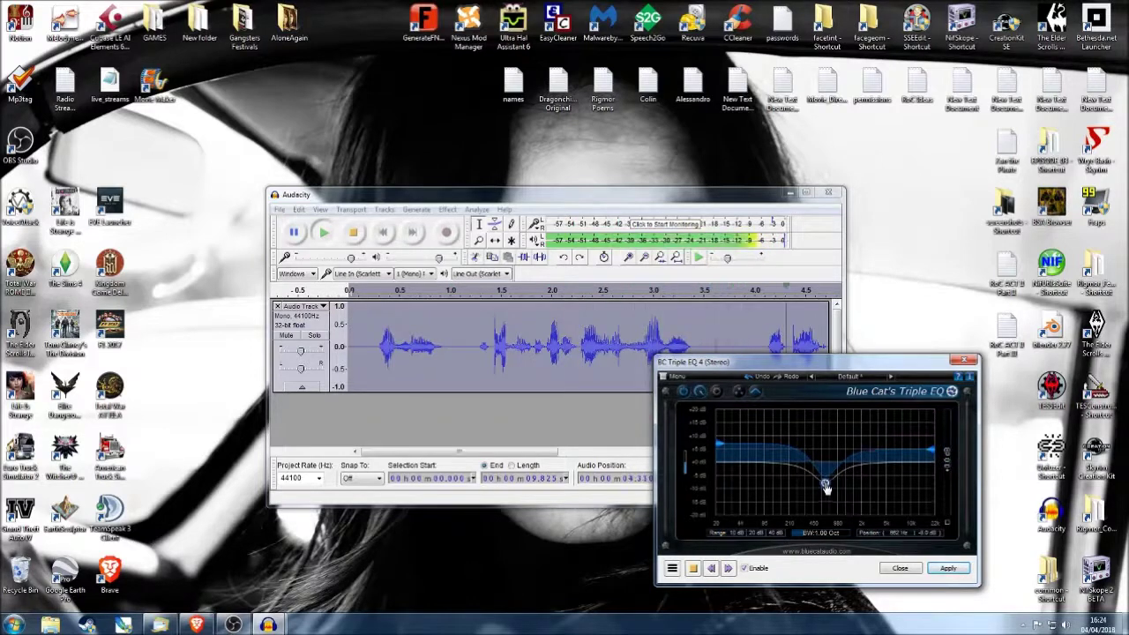
left_click_drag(931, 452, 932, 453)
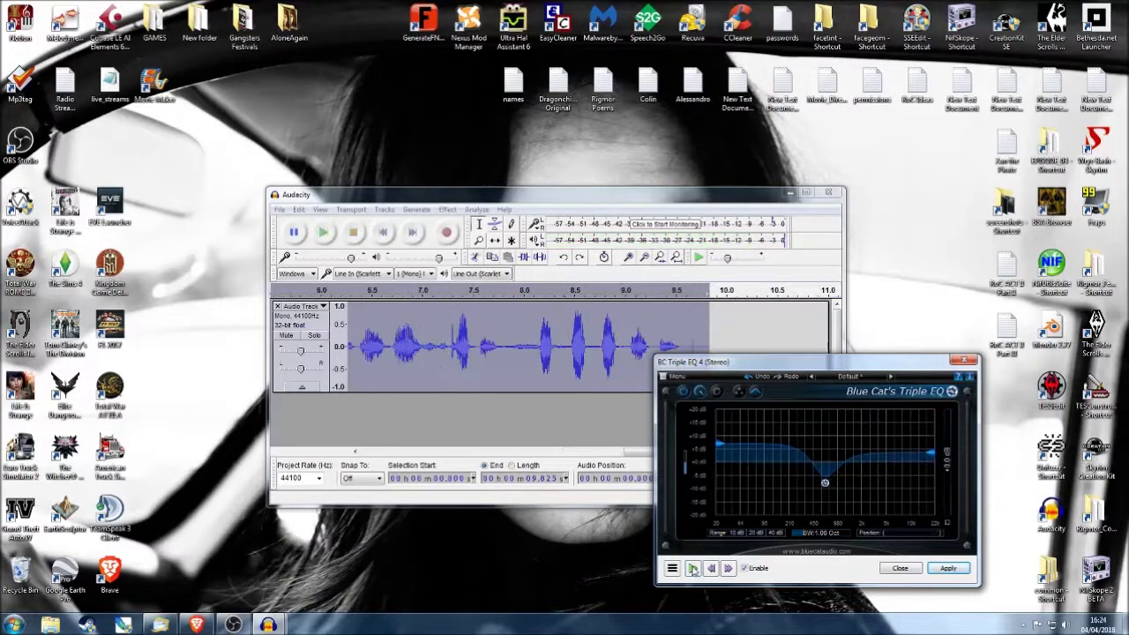
- Move the equalizer's mid band to about 1000 Hz while previewing and apply the effect to the whole track
left_click(693, 570)
mouse_move(825, 483)
left_mouse_down()
mouse_move(805, 490)
mouse_move(857, 489)
mouse_move(840, 478)
mouse_move(842, 488)
left_mouse_up()
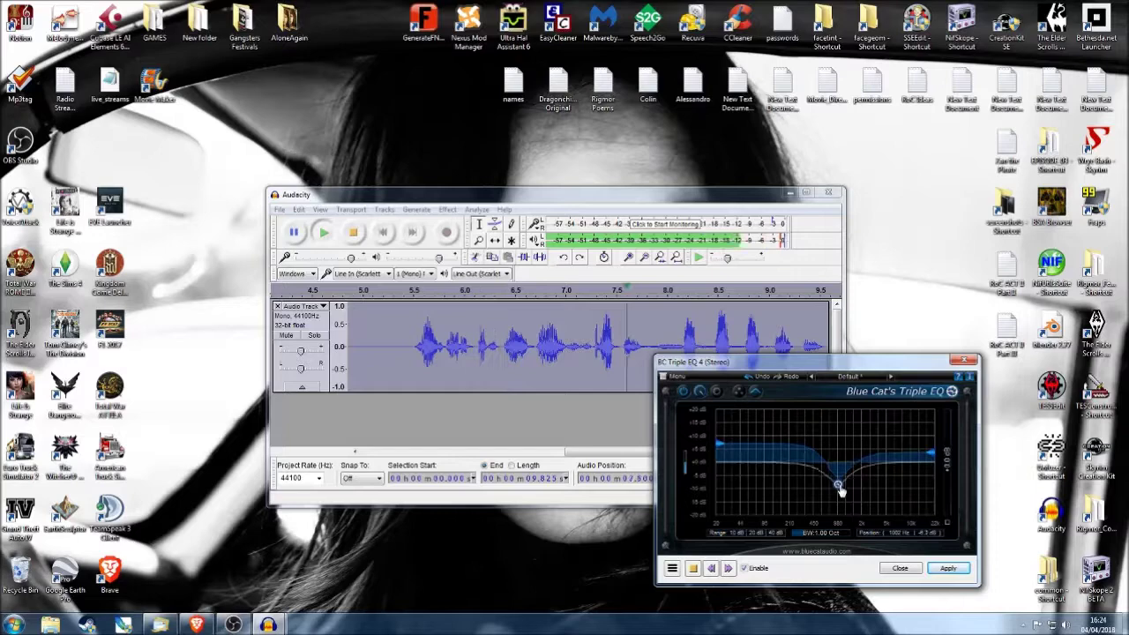
left_click(949, 568)
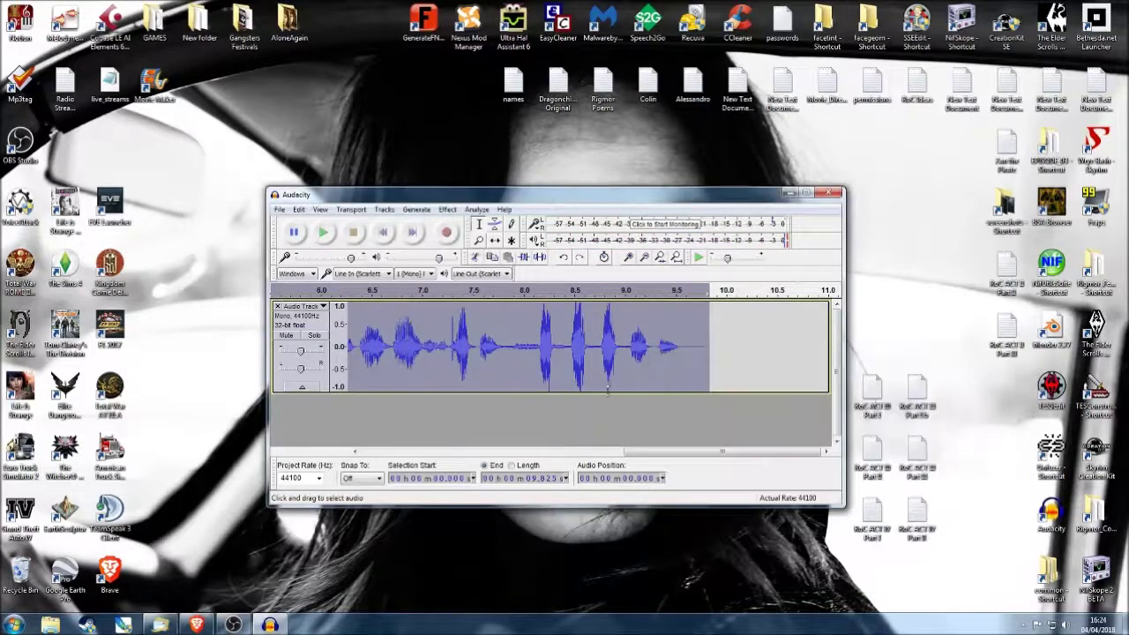
- Change the whole track's pitch from A#/Bb to A in octave 3, previewing it first, and play the result from the start
left_click_drag(499, 201, 517, 201)
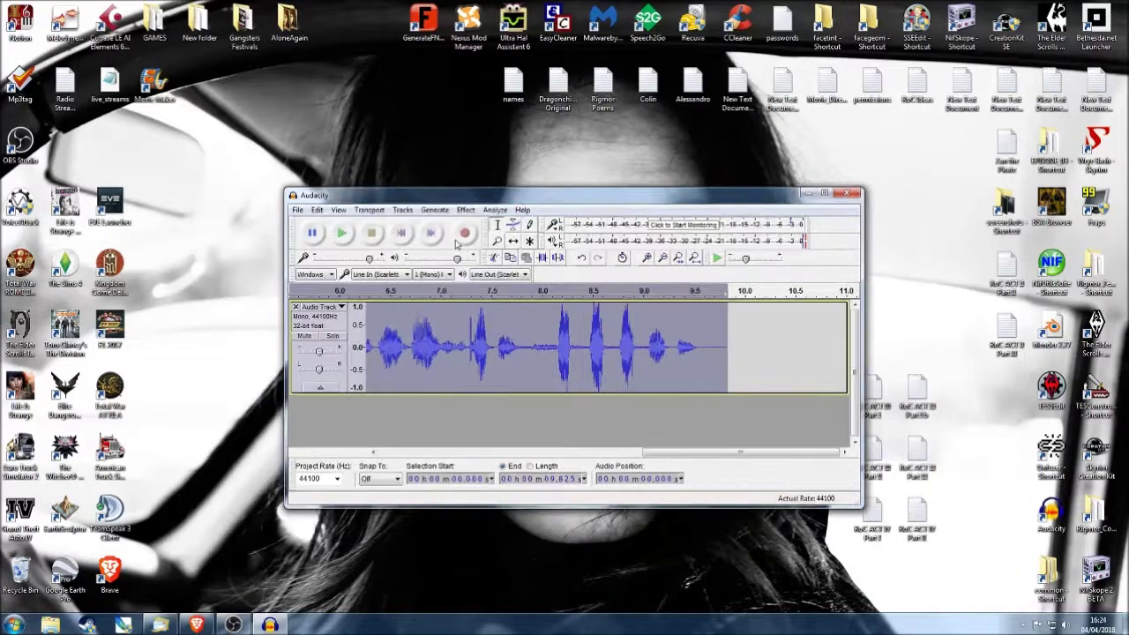
left_click(465, 212)
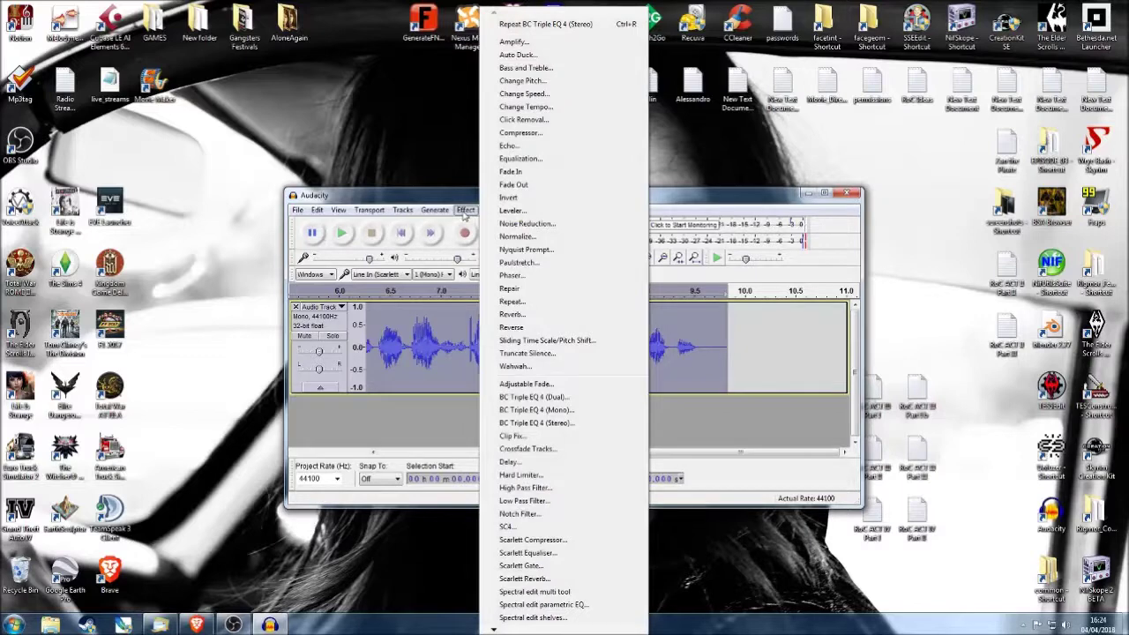
left_click(521, 82)
left_click_drag(578, 254, 846, 398)
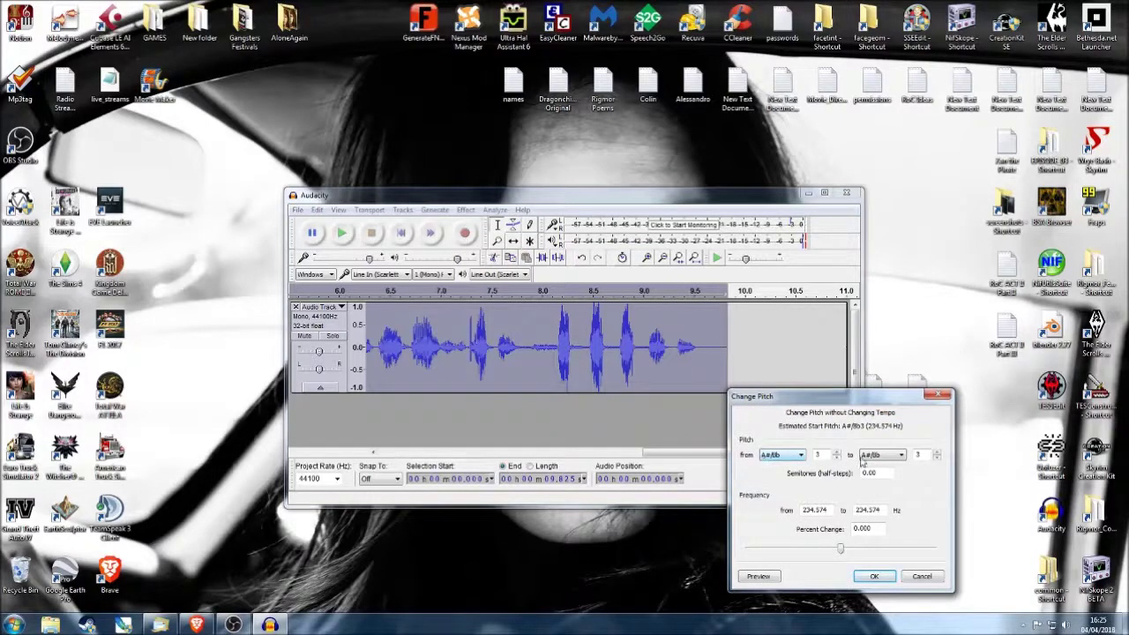
left_click(866, 456)
left_click(869, 543)
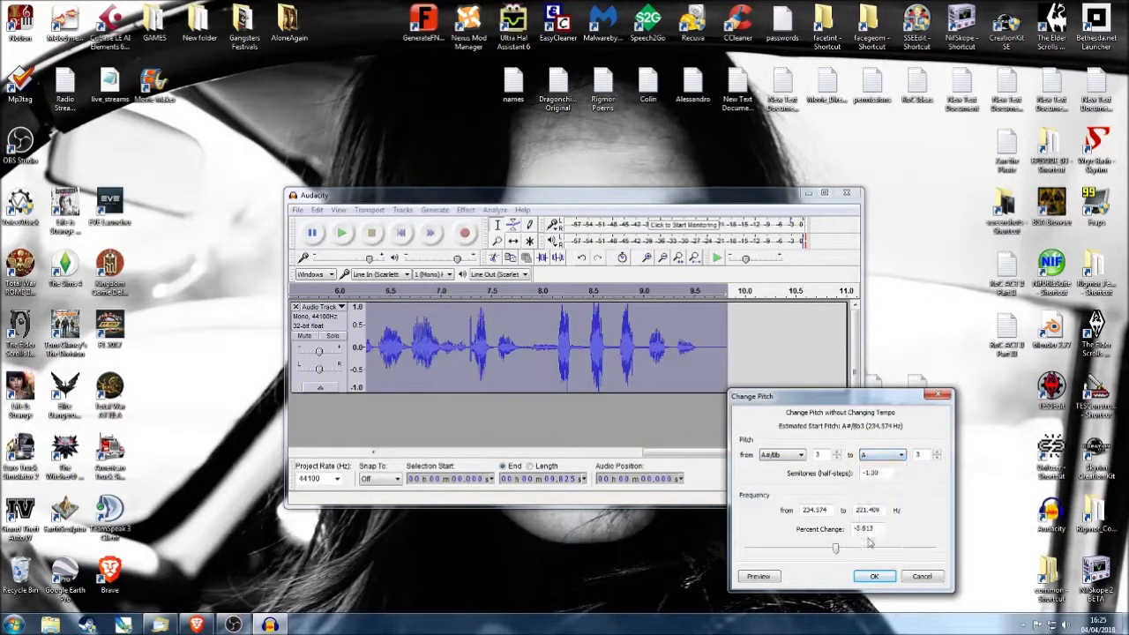
left_click(775, 577)
left_click(873, 577)
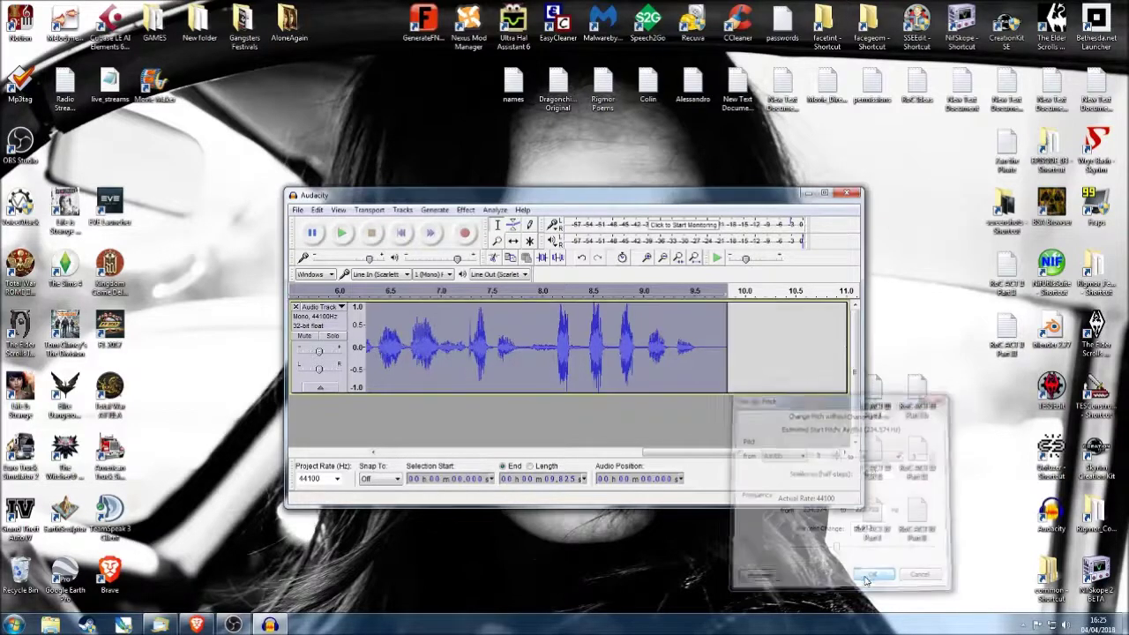
left_click(399, 234)
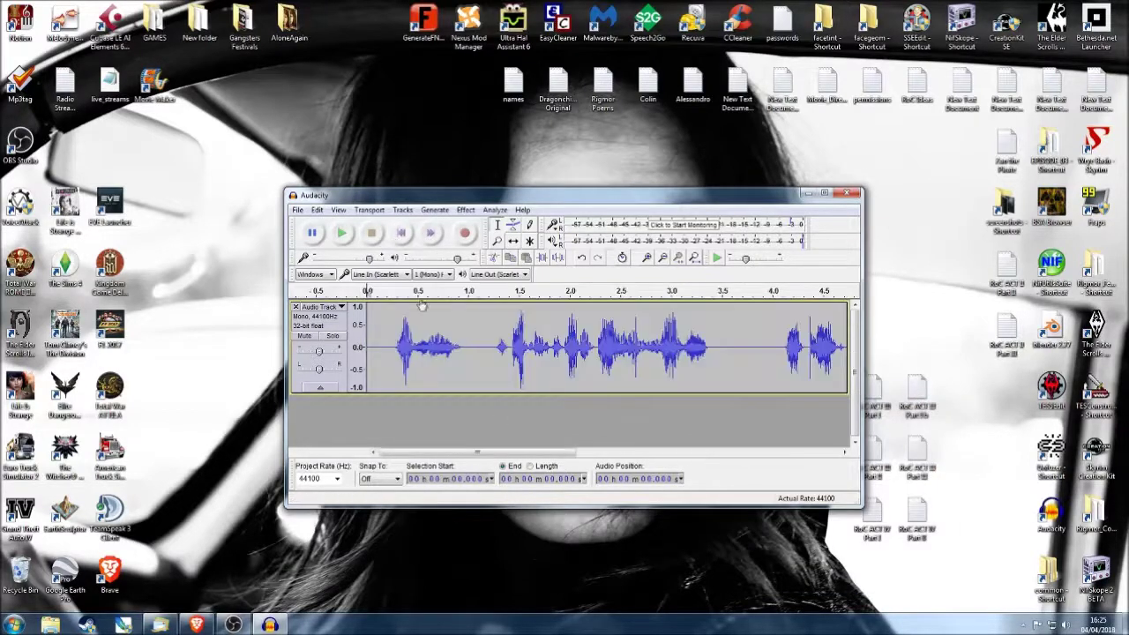
left_click(341, 232)
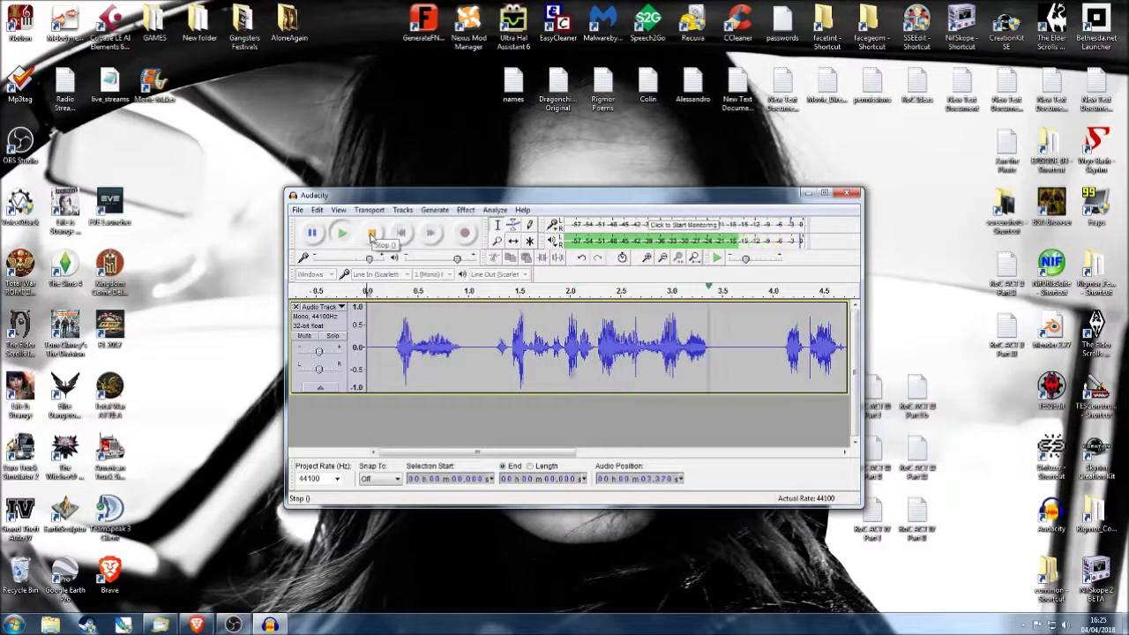
- Stop the playback and look over the available audio export commands
left_click(371, 234)
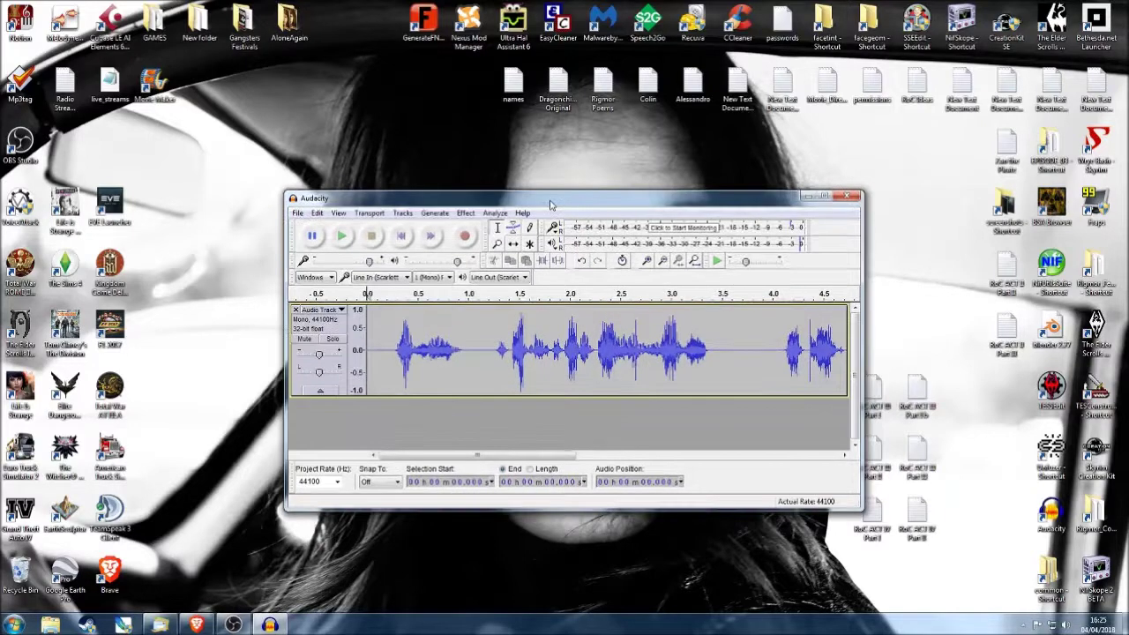
left_click(298, 214)
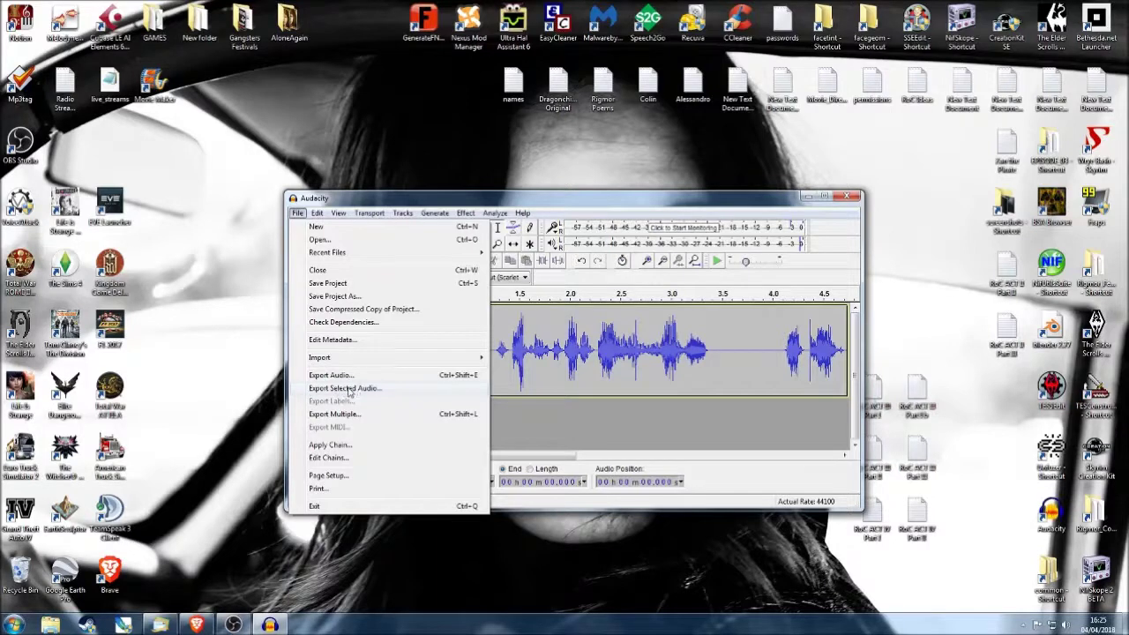
left_click(618, 199)
mouse_move(519, 455)
left_mouse_down()
mouse_move(776, 465)
mouse_move(514, 457)
left_mouse_up()
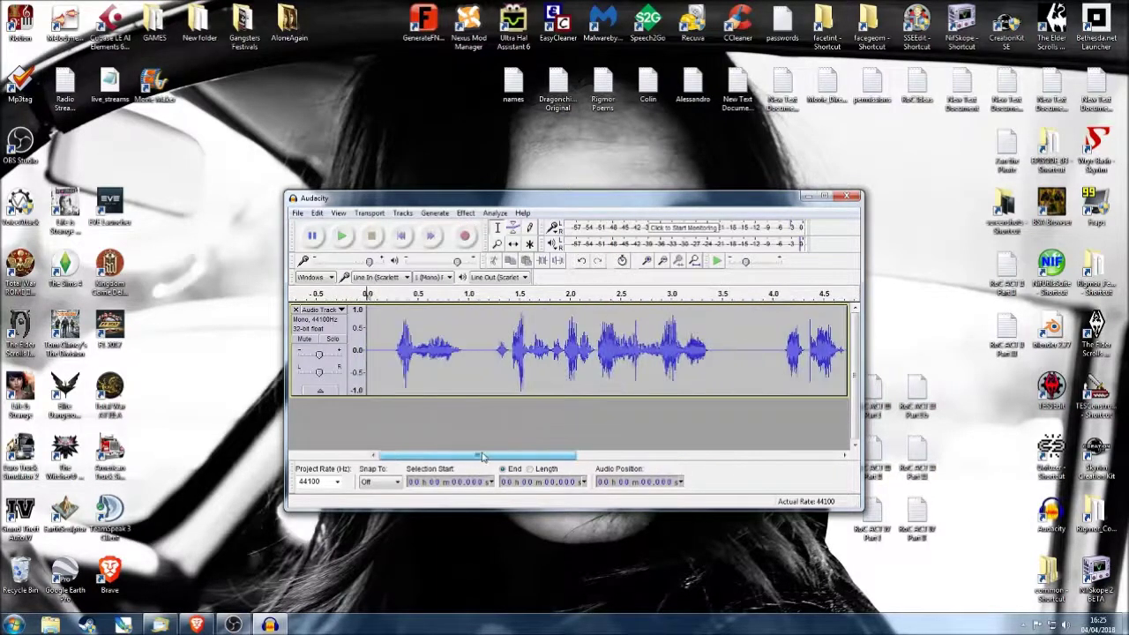
- Select the audio from about 0.2 s to 3.5 s and look up the command for exporting only the selection
left_click(385, 353)
left_click_drag(386, 353, 721, 366)
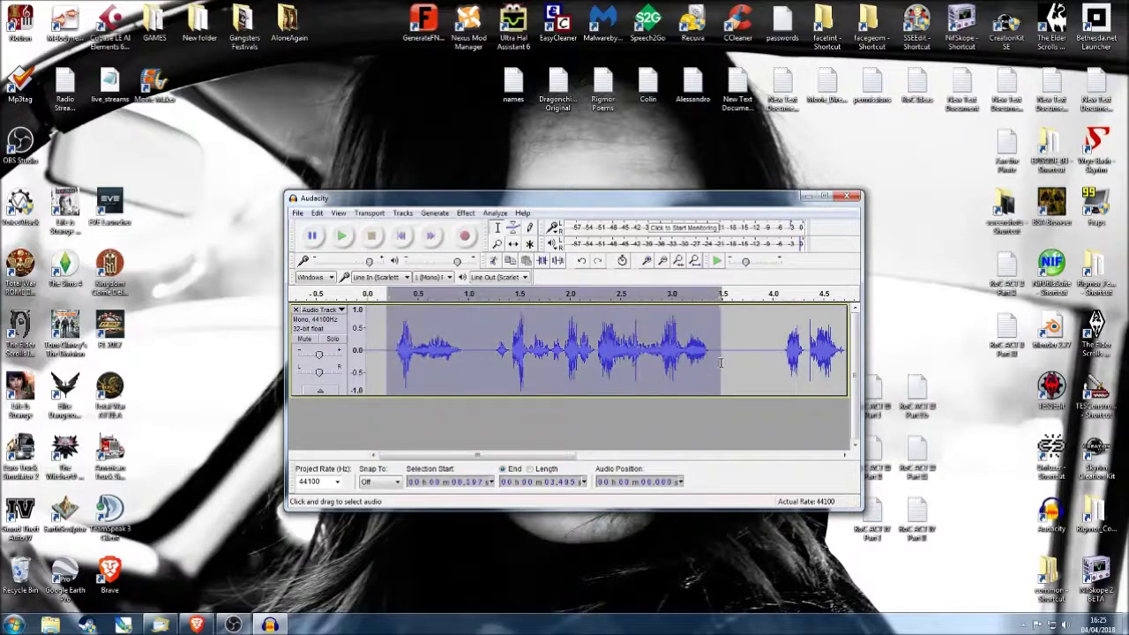
mouse_move(559, 460)
left_mouse_down()
mouse_move(759, 466)
mouse_move(547, 470)
left_mouse_up()
left_click(298, 213)
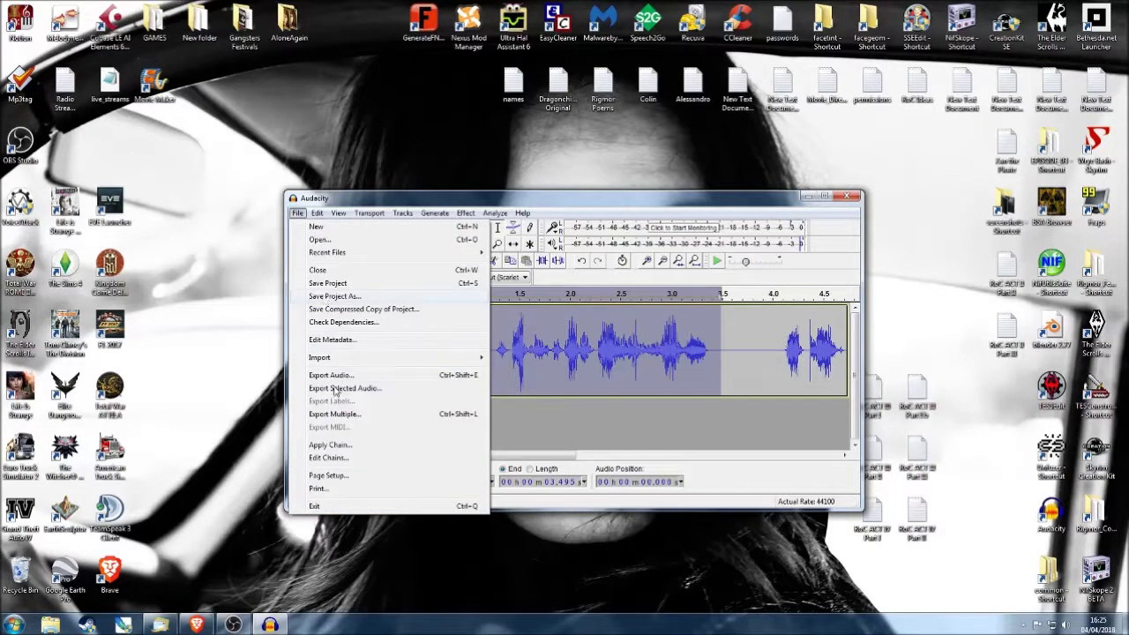
left_click(568, 456)
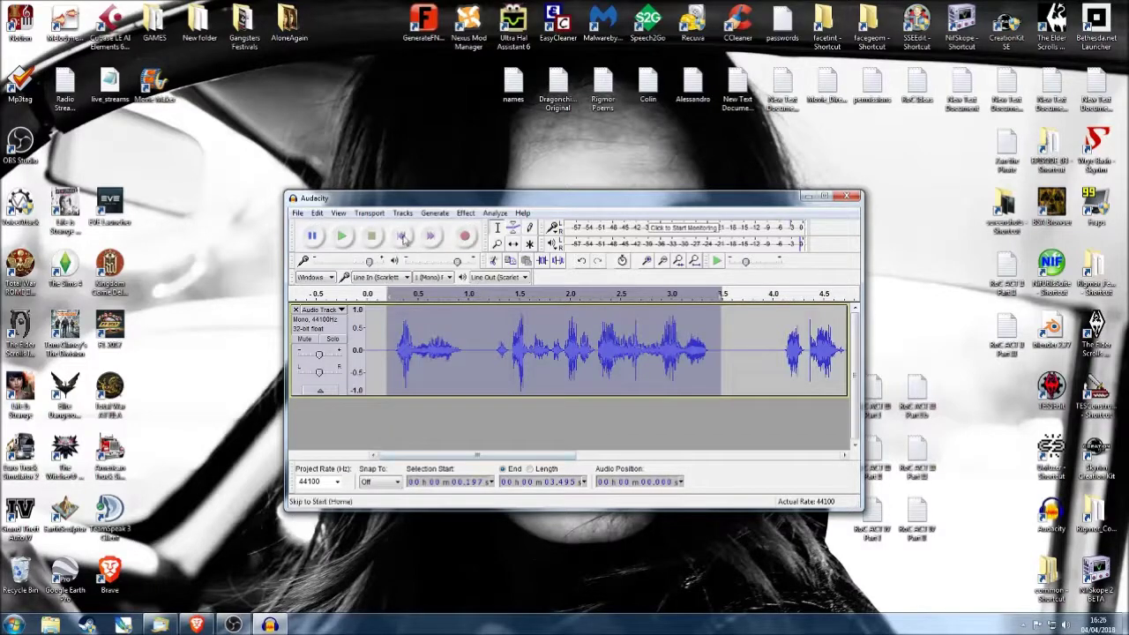
- Clear the selection and export the whole track as the 16-bit PCM WAV file "test" in the EPISODE_03 folder
left_click(403, 240)
left_click(298, 213)
left_click(338, 376)
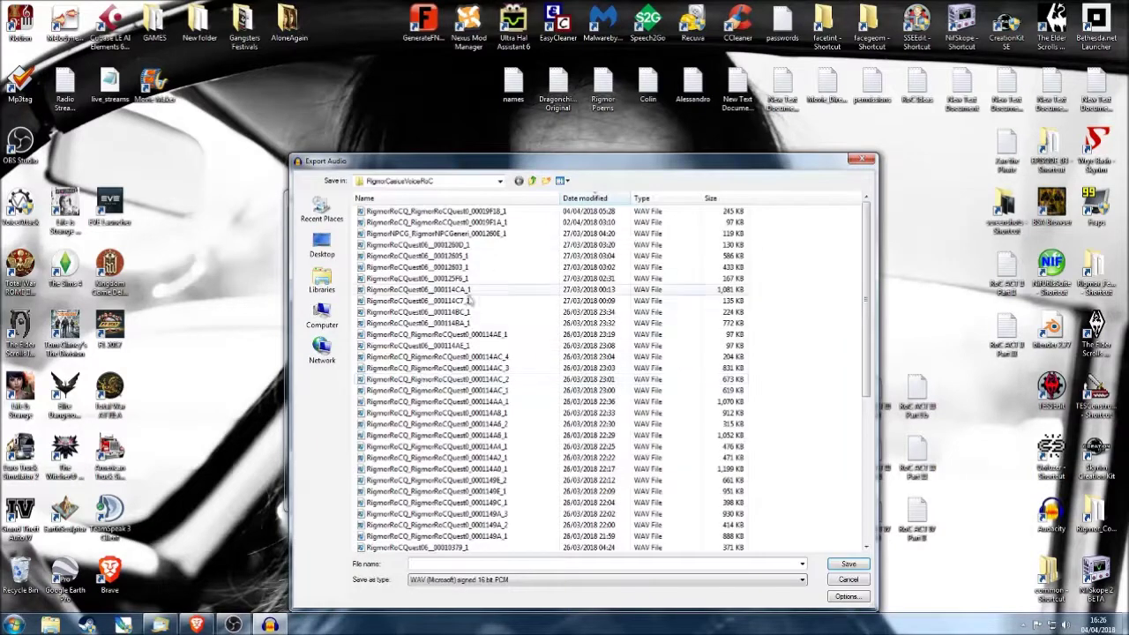
left_click(333, 279)
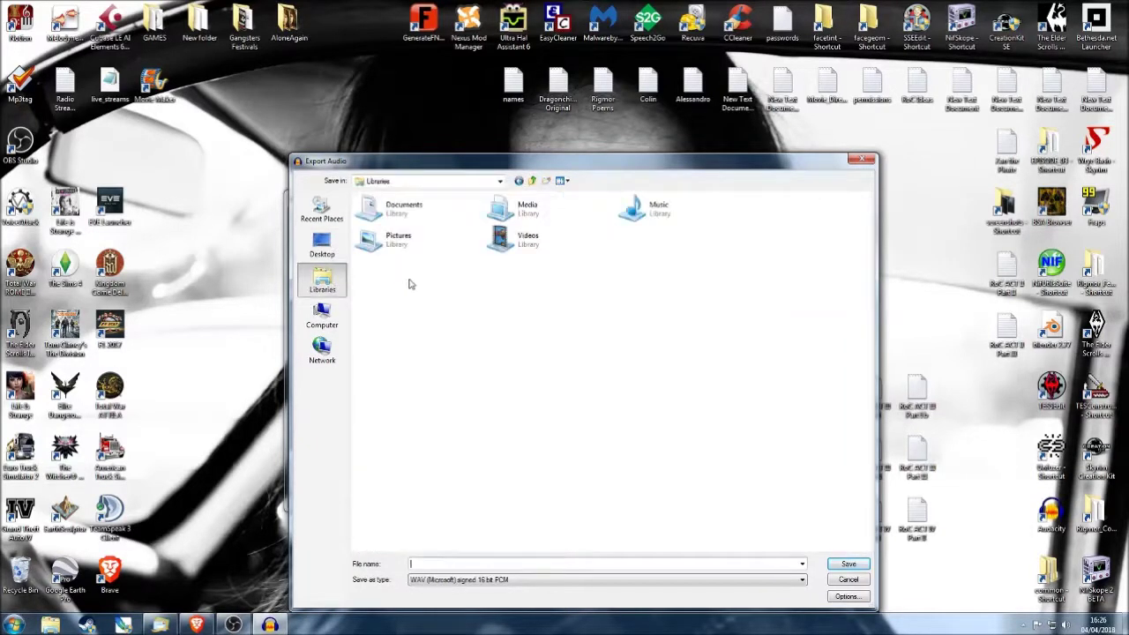
double_click(547, 215)
double_click(404, 229)
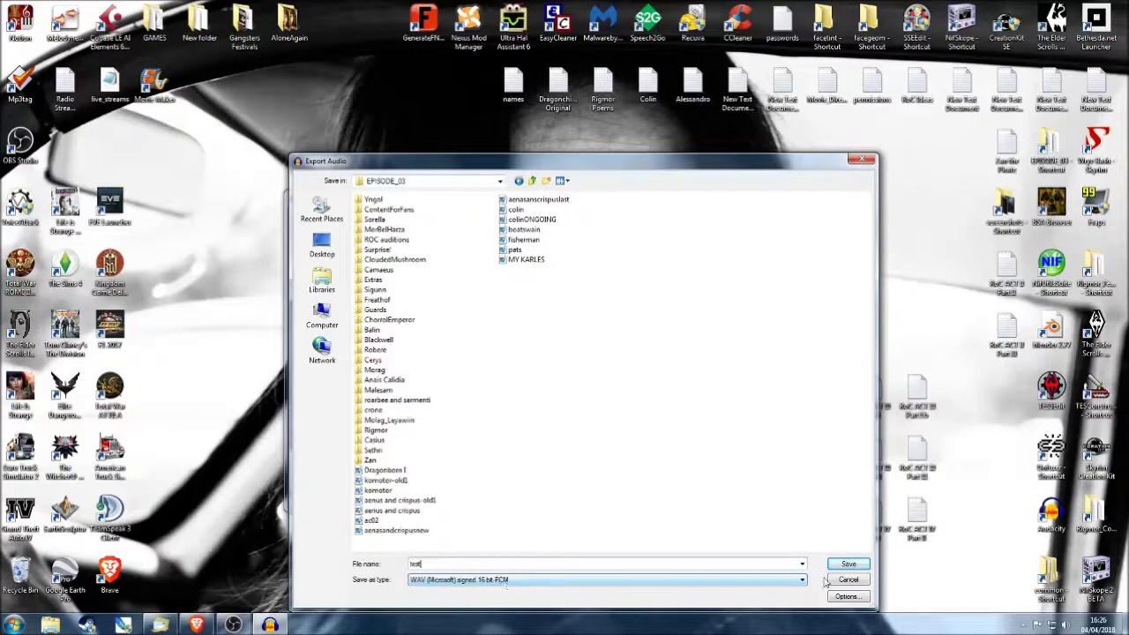
left_click(848, 565)
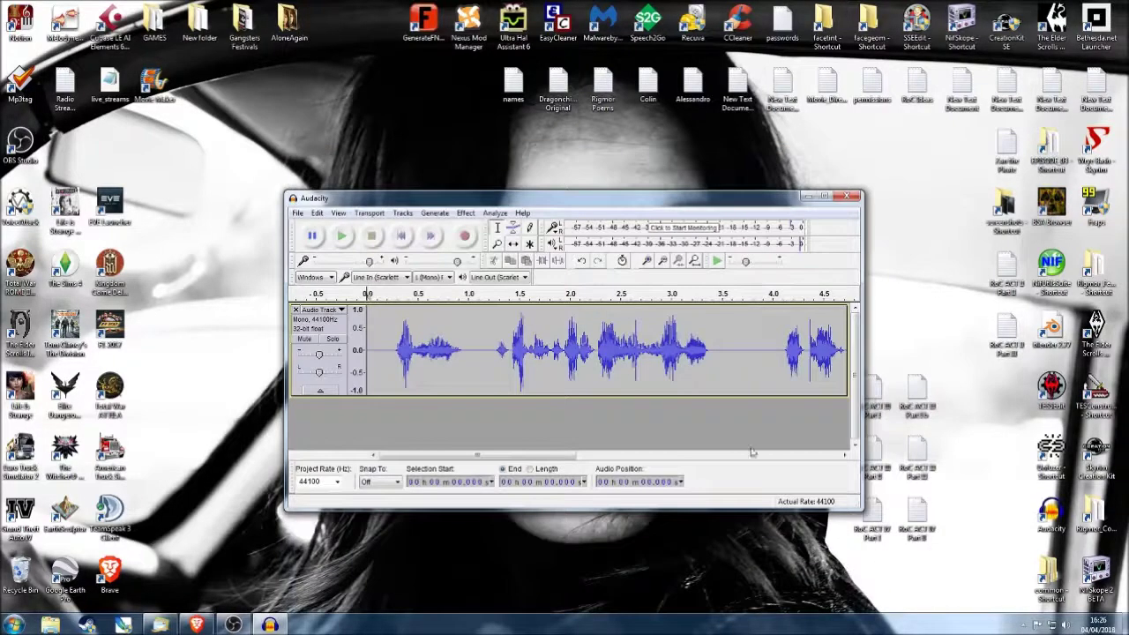
- Close the Audacity project and switch to OBS
left_click(849, 195)
left_click(578, 350)
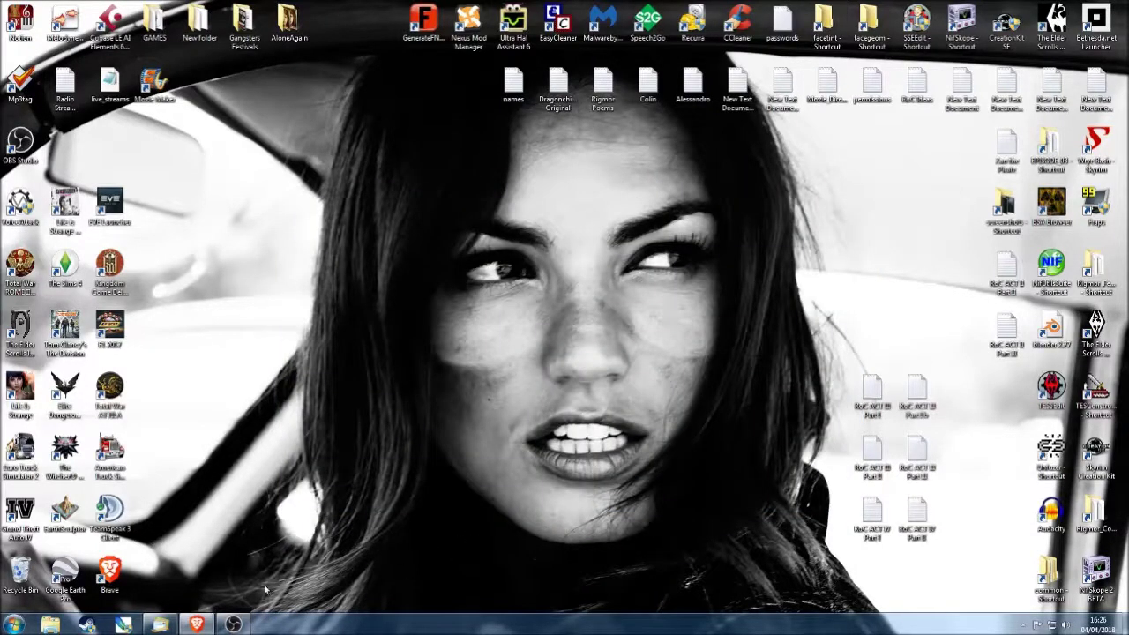
left_click(233, 625)
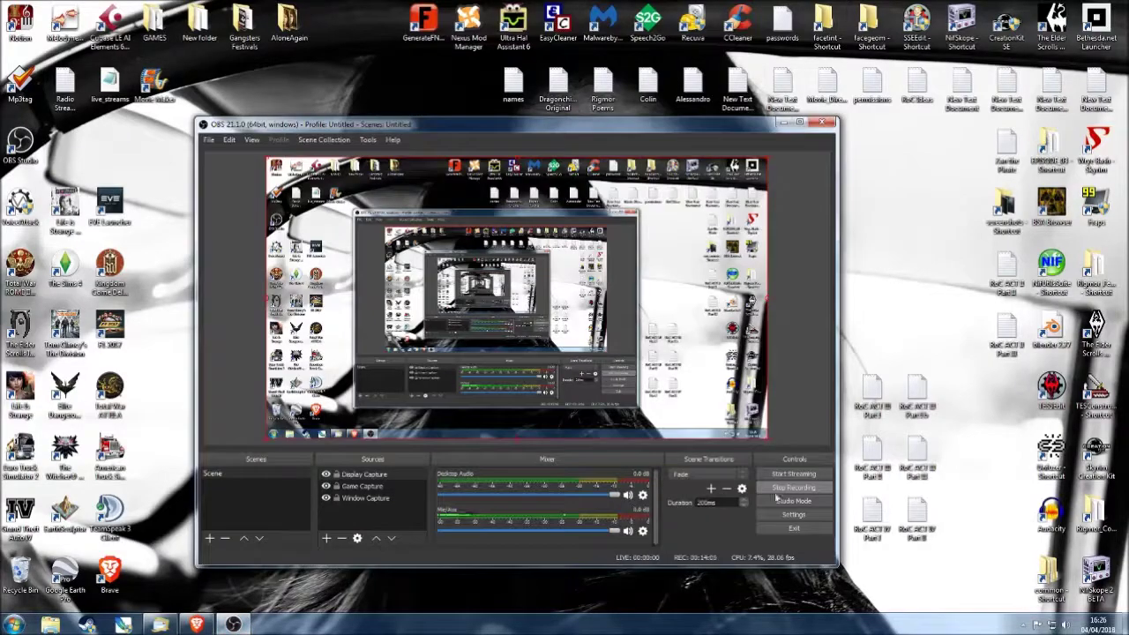